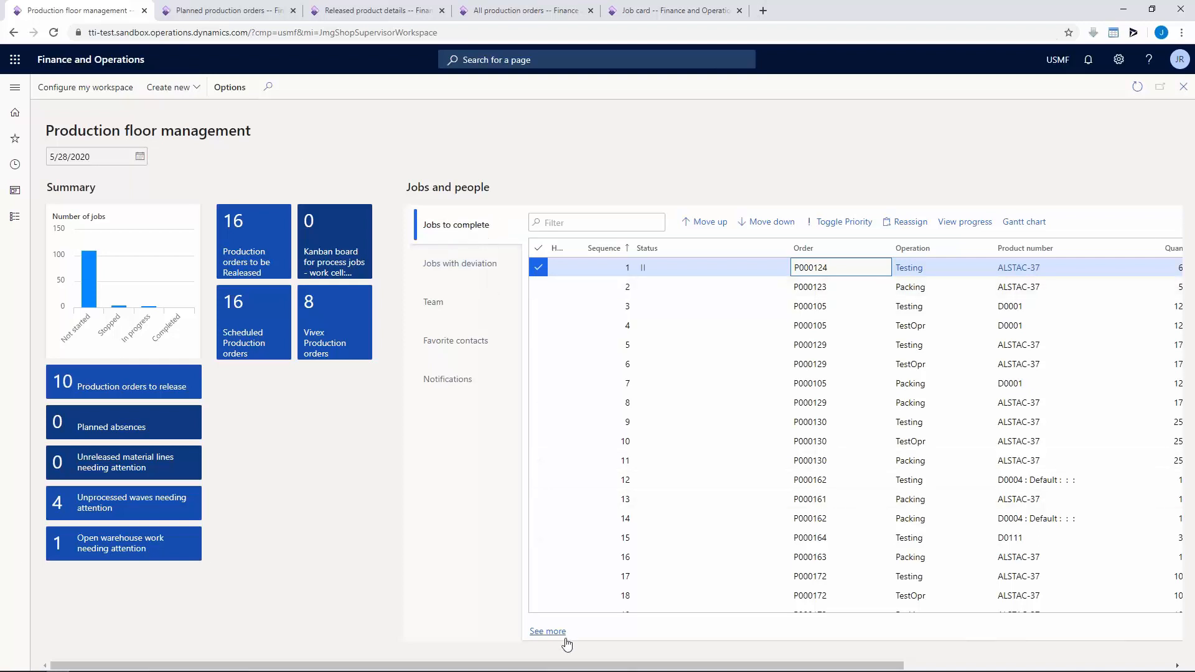
- Review the jobs to complete and display the jobs with deviation under Jobs and people
{"action": "left_click_drag", "start_coordinate": [548, 664], "coordinate": [685, 665]}
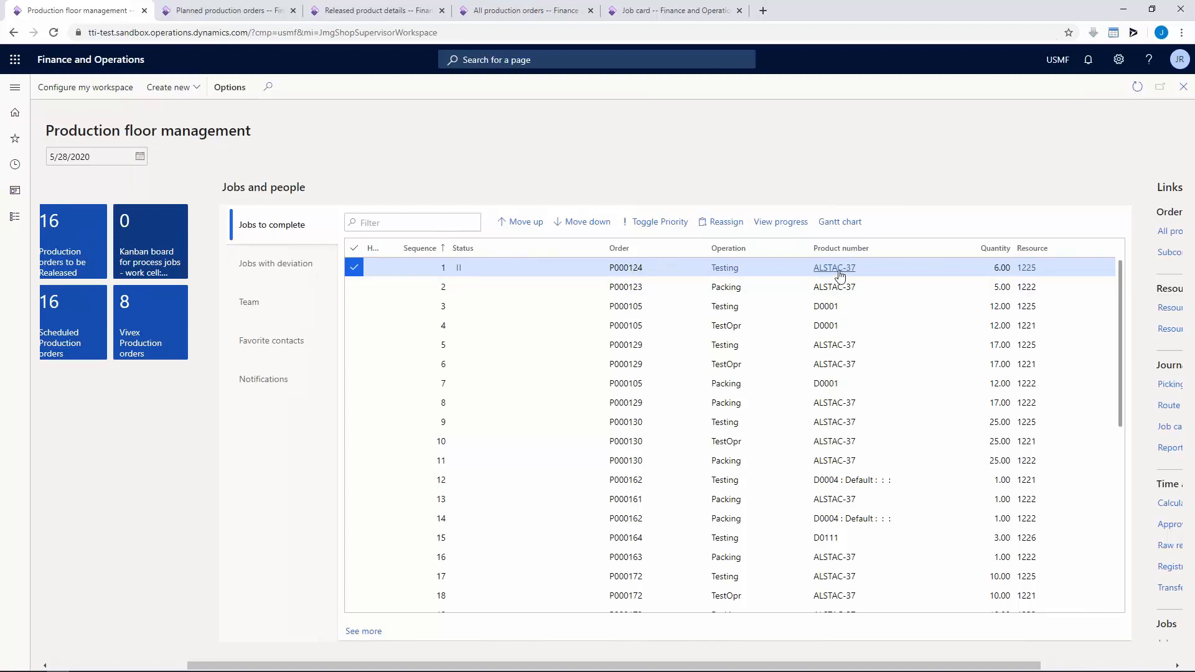
{"action": "mouse_move", "coordinate": [840, 277]}
{"action": "left_click", "coordinate": [284, 272]}
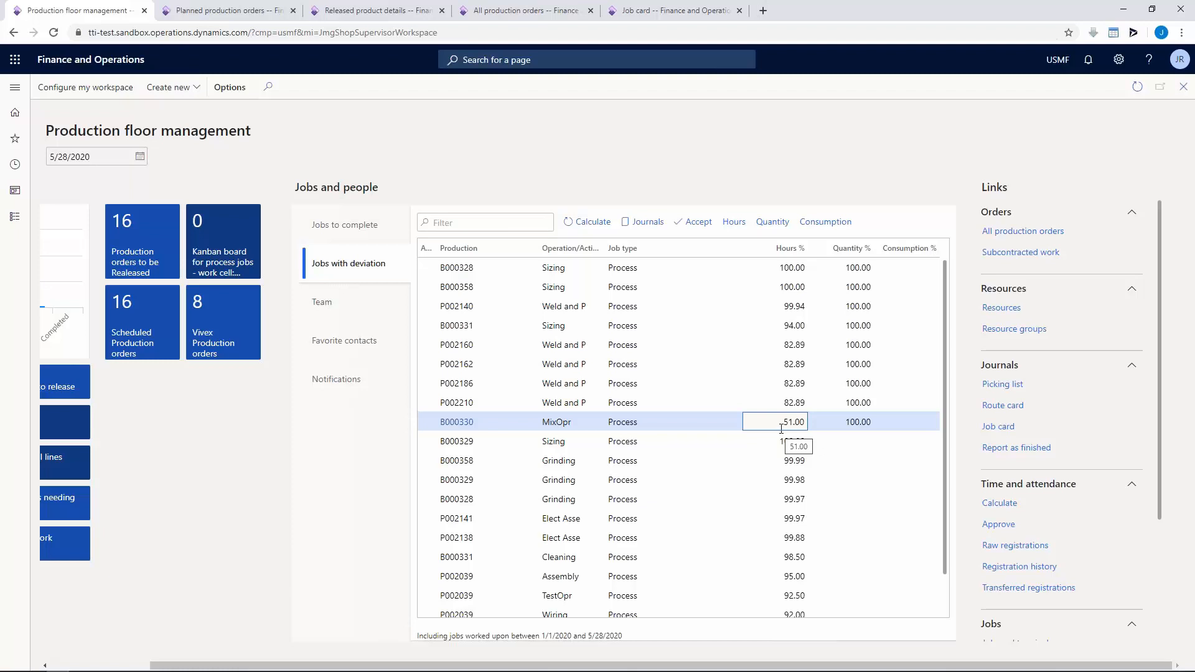
- Review the scheduled hours, actual hours, deviation and route transactions in the hours deviation details of the MixOpr job, and close the details
{"action": "left_click_drag", "start_coordinate": [781, 425], "coordinate": [812, 424]}
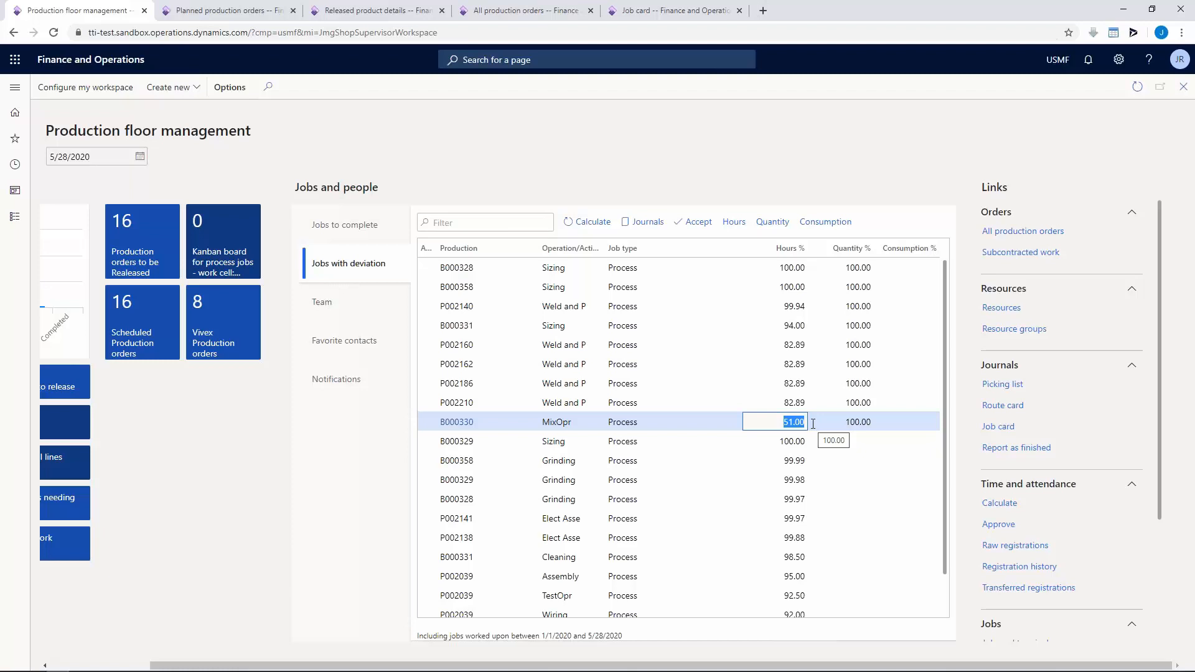
{"action": "left_click", "coordinate": [732, 227]}
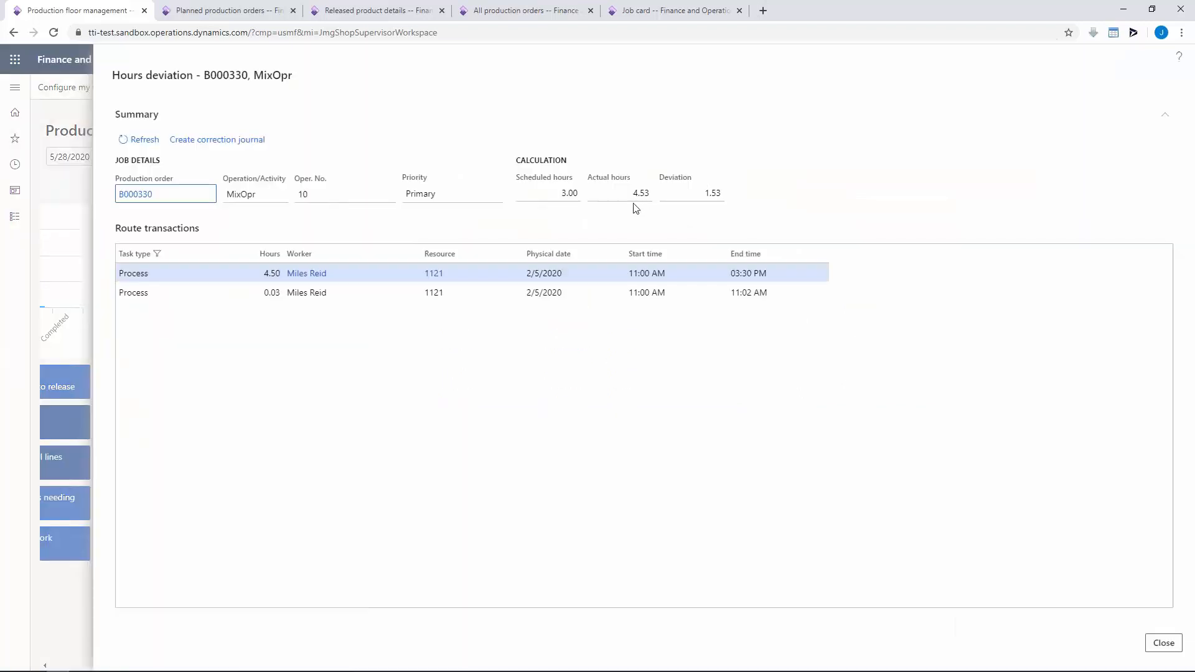
{"action": "left_click_drag", "start_coordinate": [555, 192], "coordinate": [580, 195]}
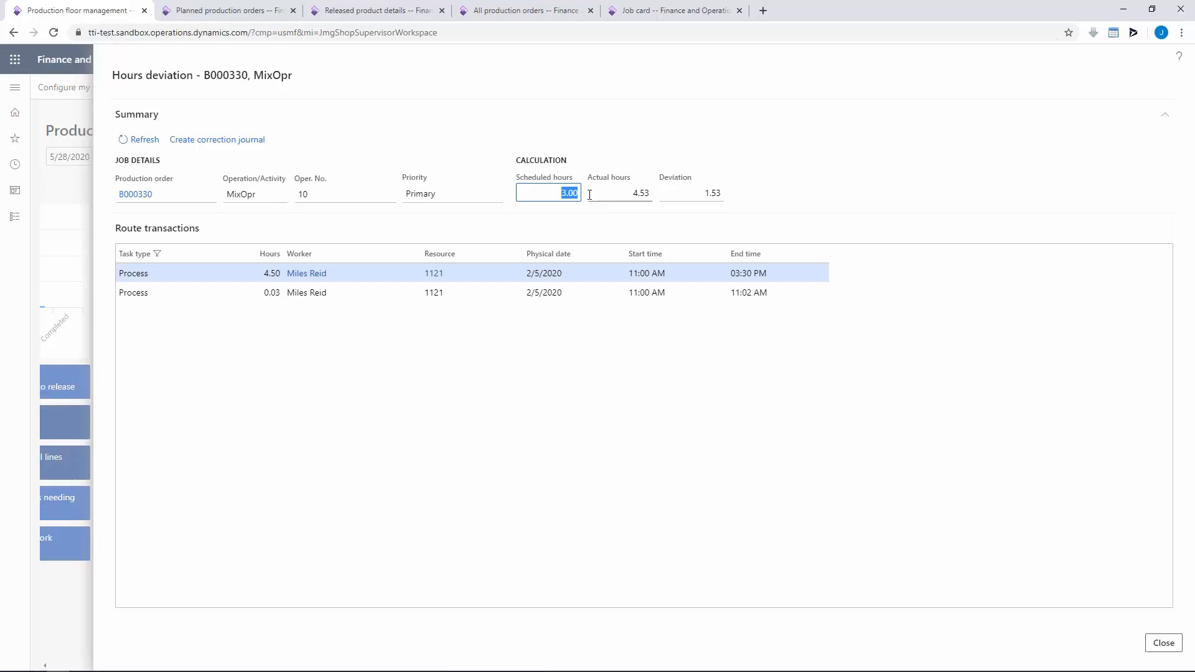
{"action": "key", "text": "Tab"}
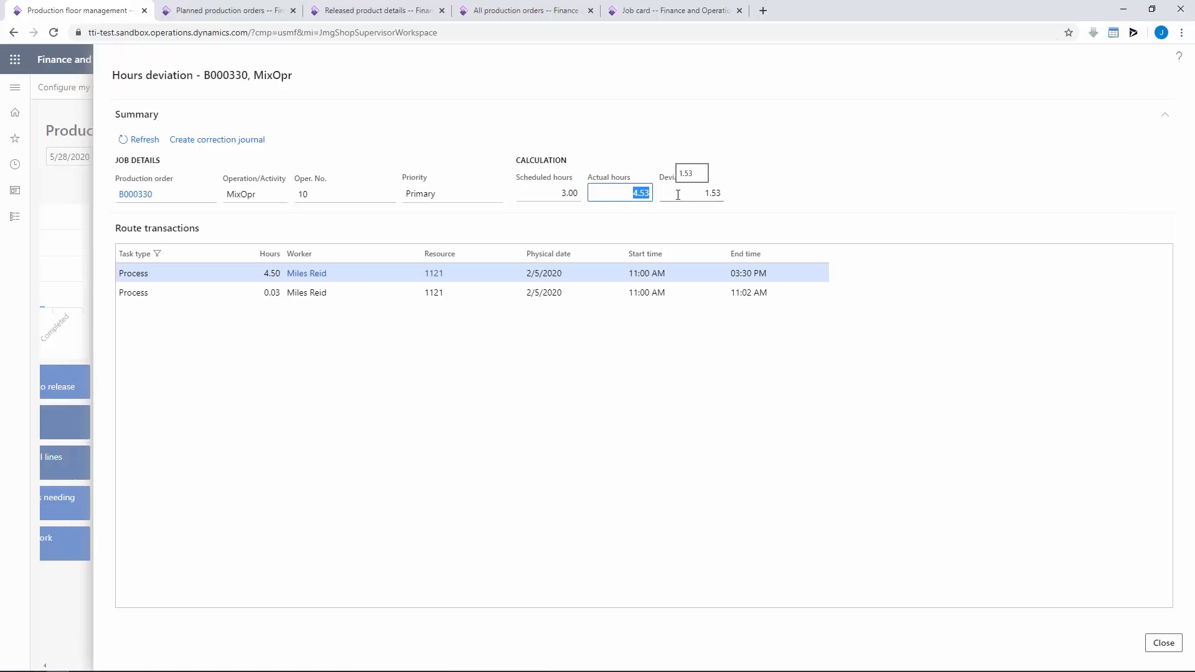
{"action": "left_click_drag", "start_coordinate": [677, 194], "coordinate": [714, 195]}
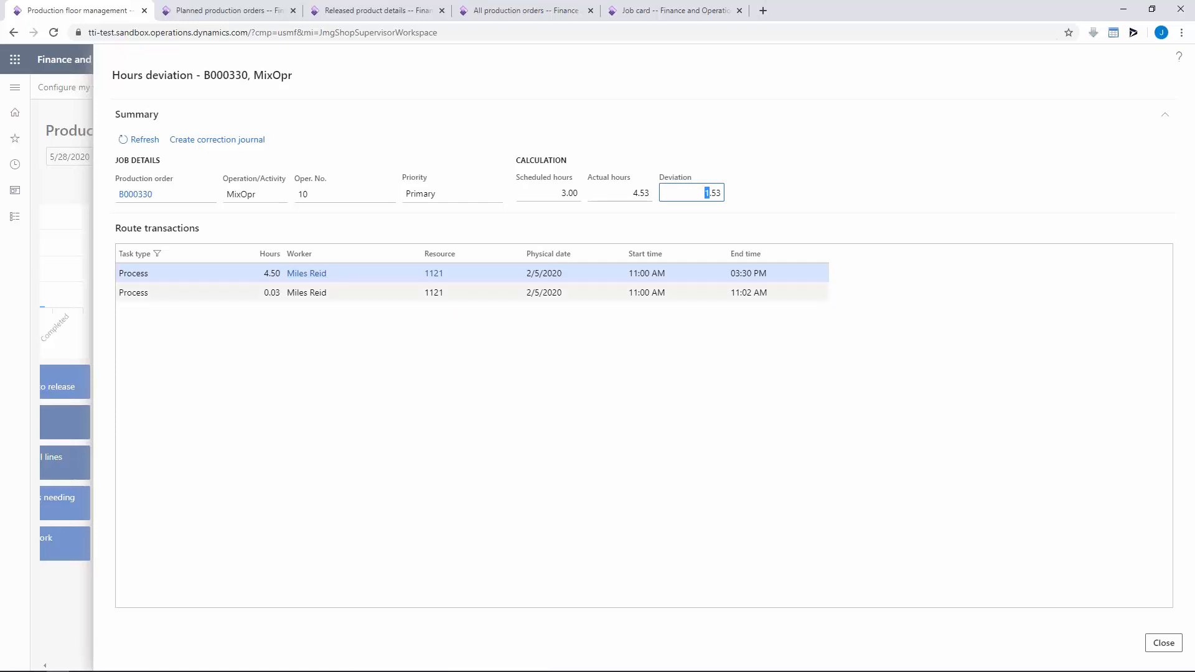
{"action": "mouse_move", "coordinate": [335, 284]}
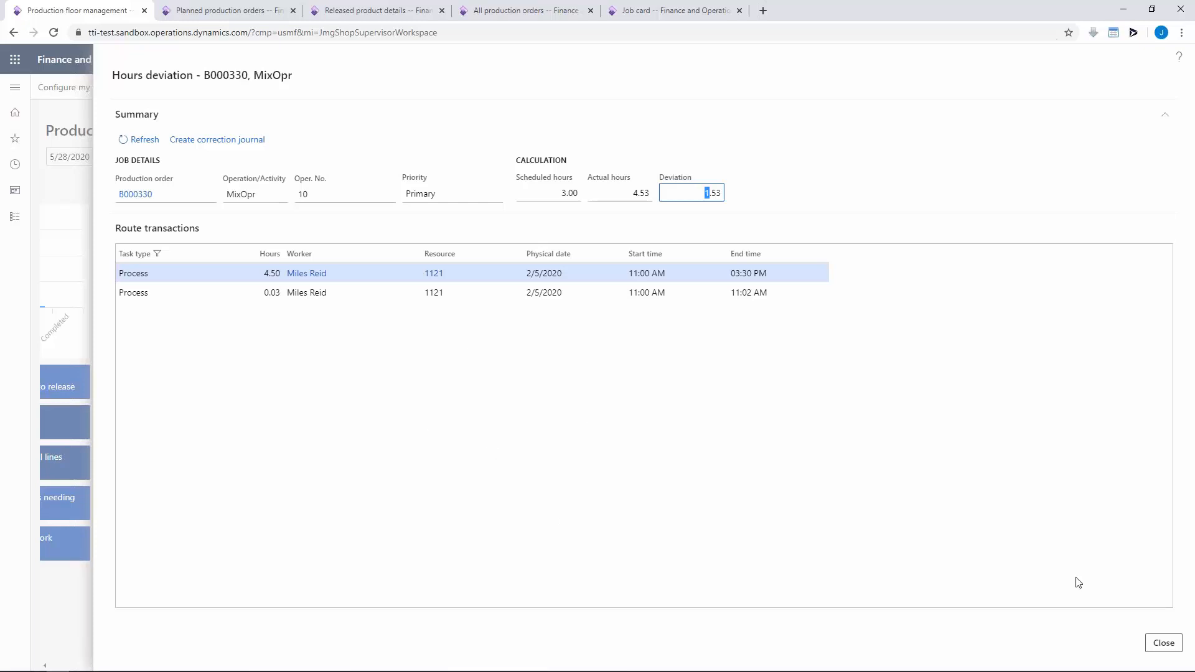
{"action": "left_click", "coordinate": [1157, 644]}
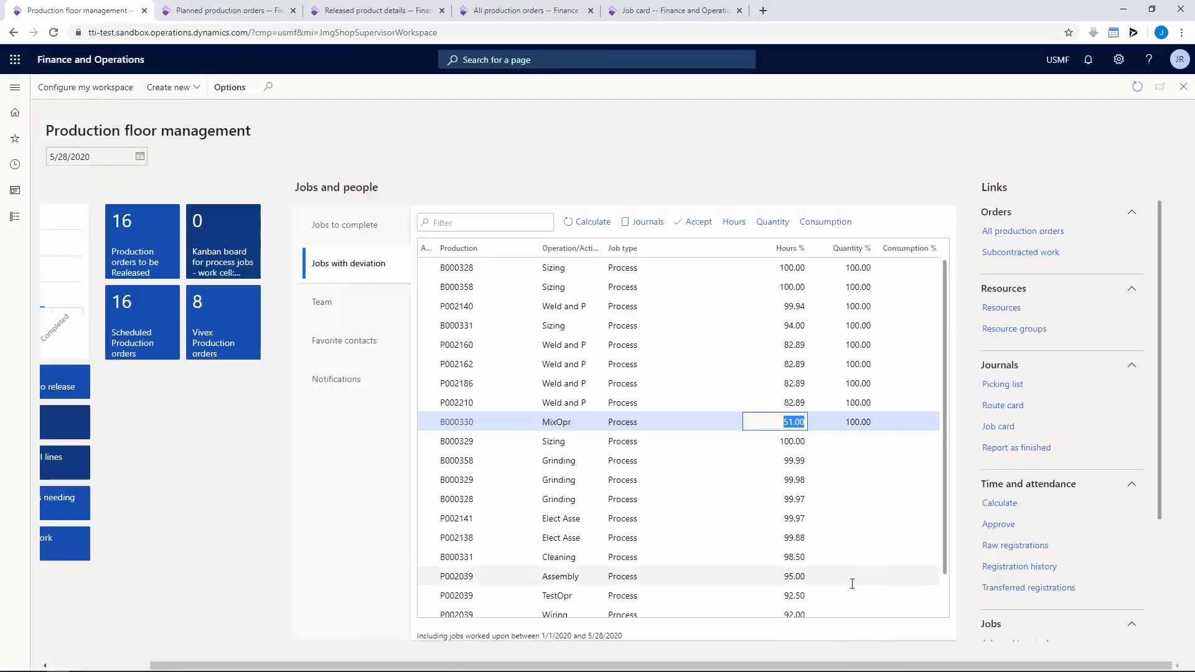
- Set the production floor management date to 6/5/2020
{"action": "left_click_drag", "start_coordinate": [787, 666], "coordinate": [688, 666]}
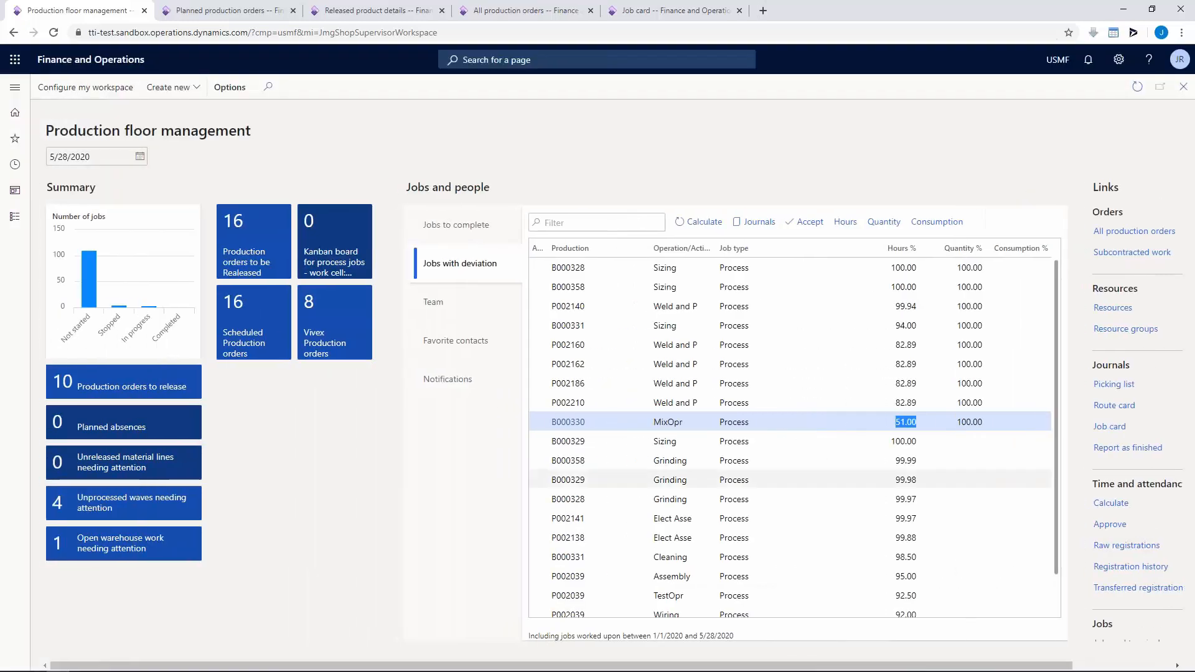
{"action": "left_click", "coordinate": [140, 157]}
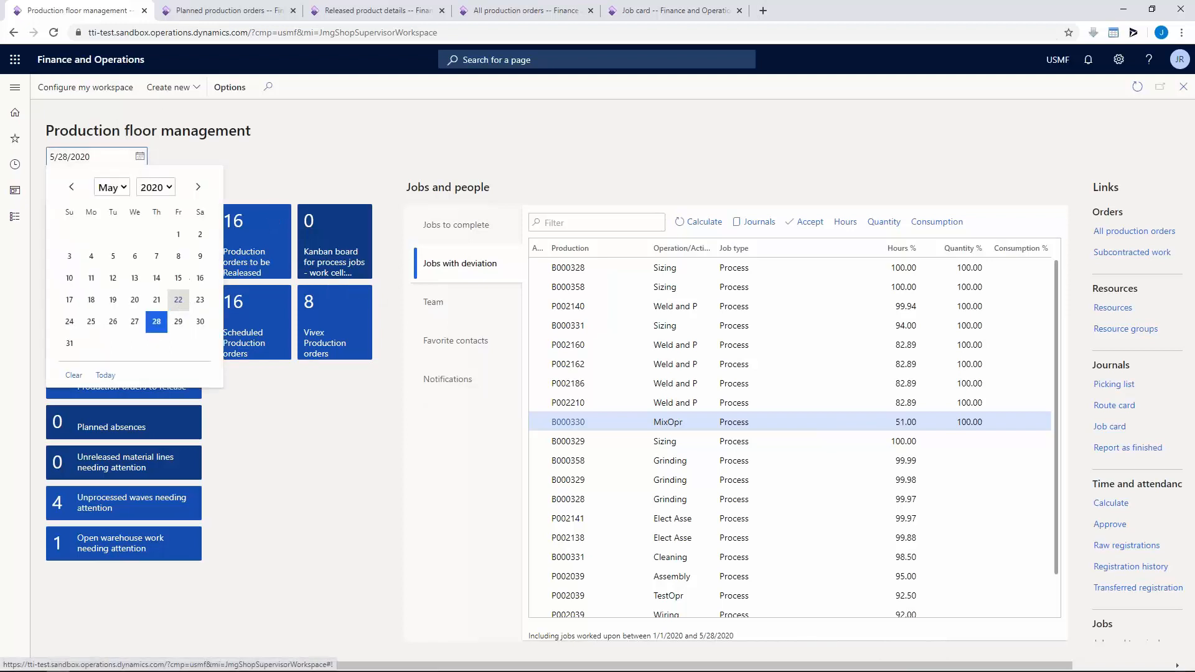
{"action": "left_click", "coordinate": [197, 188]}
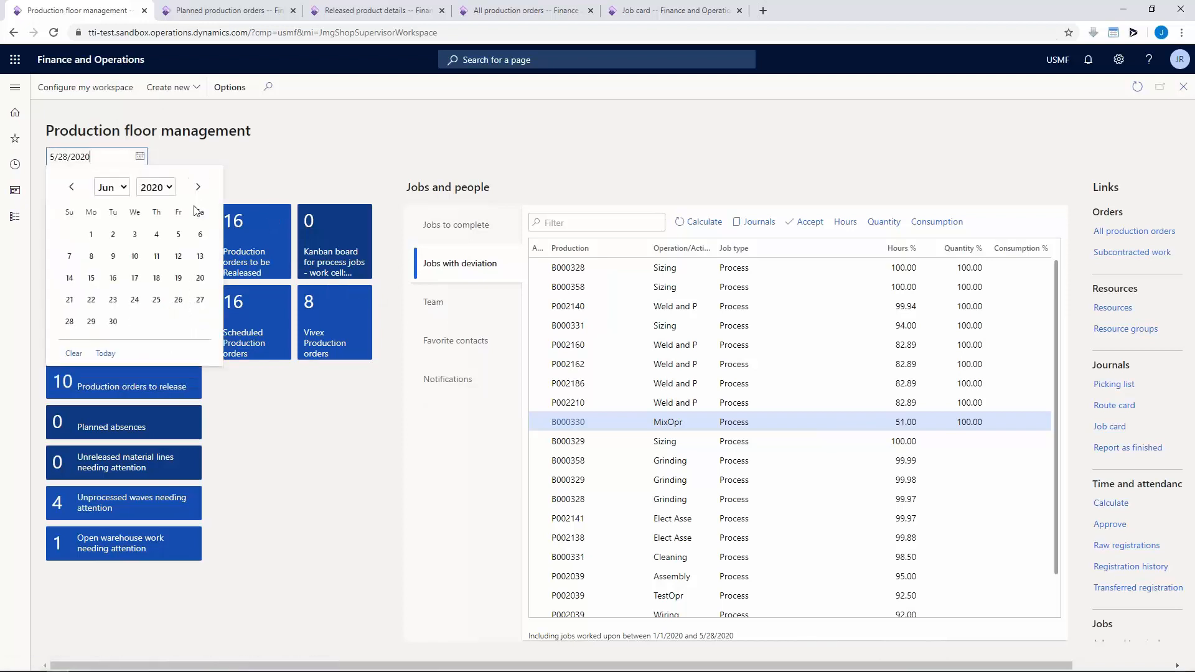
{"action": "left_click", "coordinate": [179, 237]}
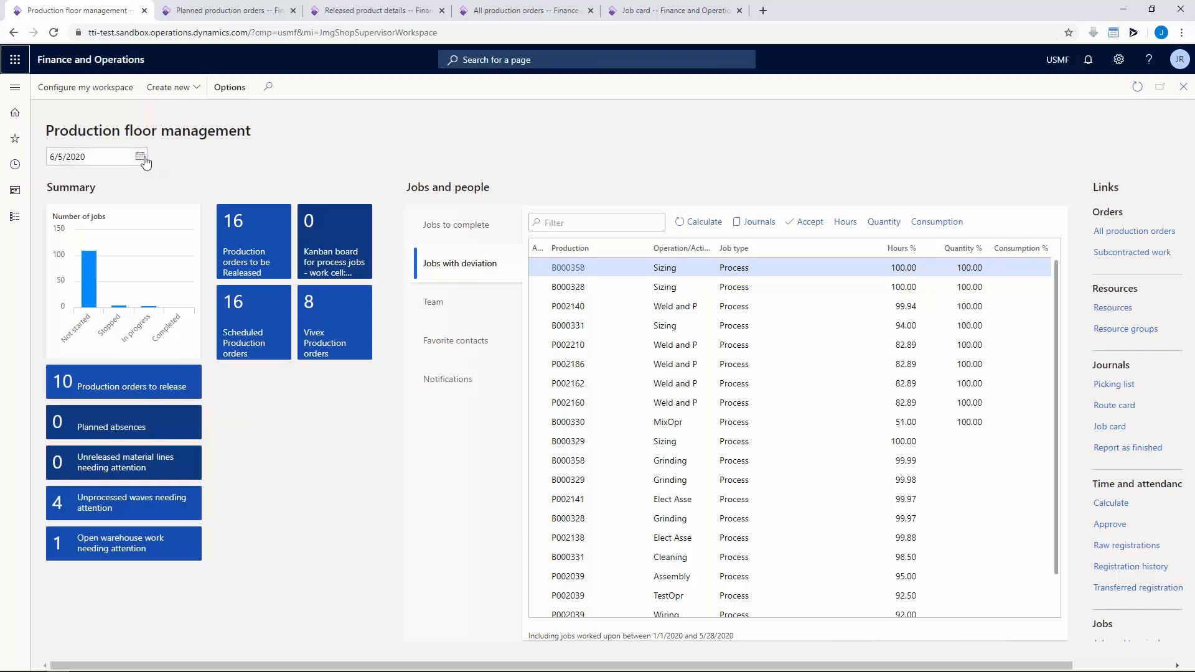
- Set the production floor management date to 8/31/2020
{"action": "left_click", "coordinate": [140, 156]}
{"action": "left_click", "coordinate": [197, 186]}
{"action": "left_click", "coordinate": [198, 187]}
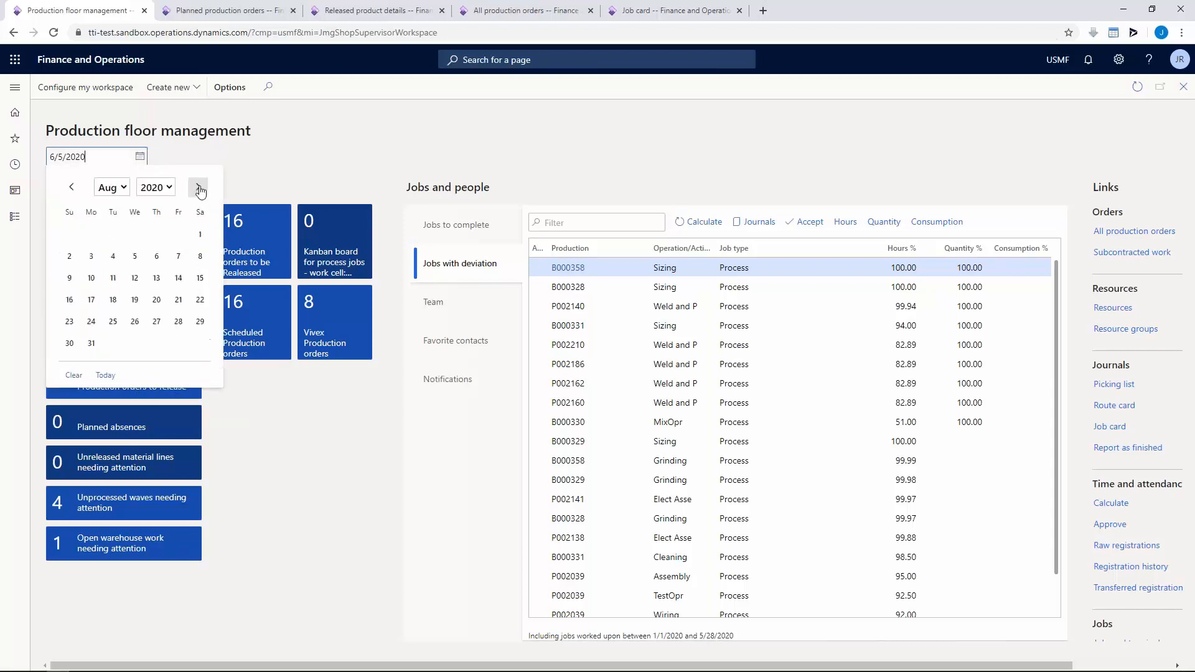
{"action": "left_click", "coordinate": [91, 344]}
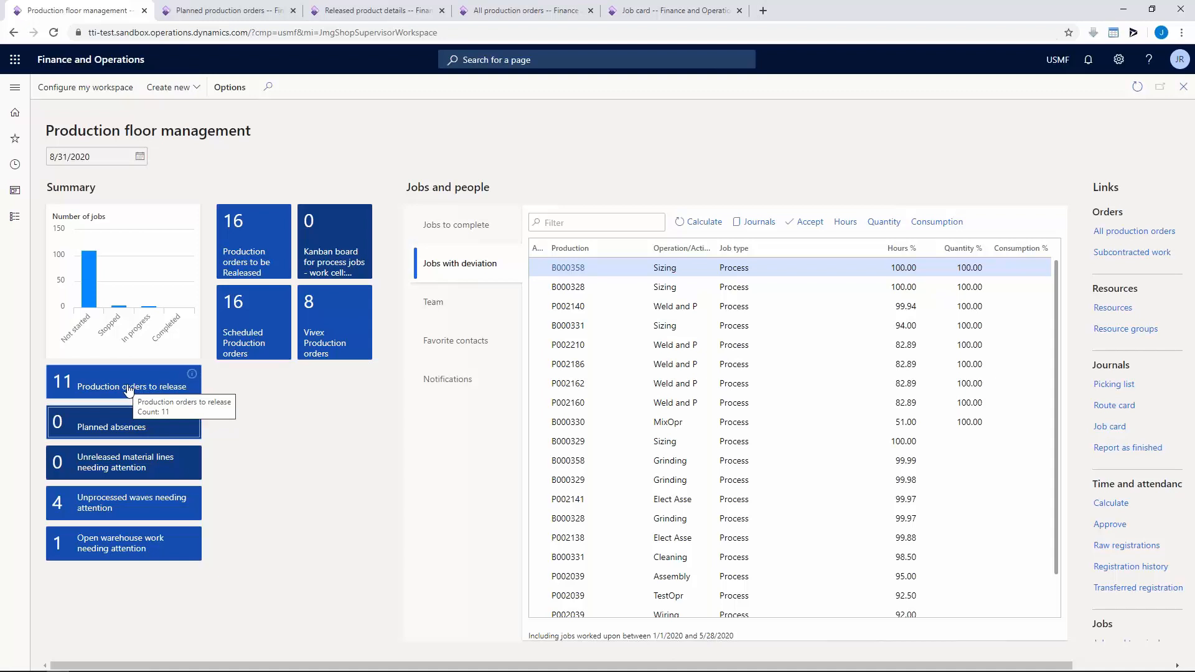
- Check the Vivex Bone order's dates and critical on-hand inventory for Bone Powder among the production orders to release, and return to the workspace
{"action": "left_click", "coordinate": [128, 390]}
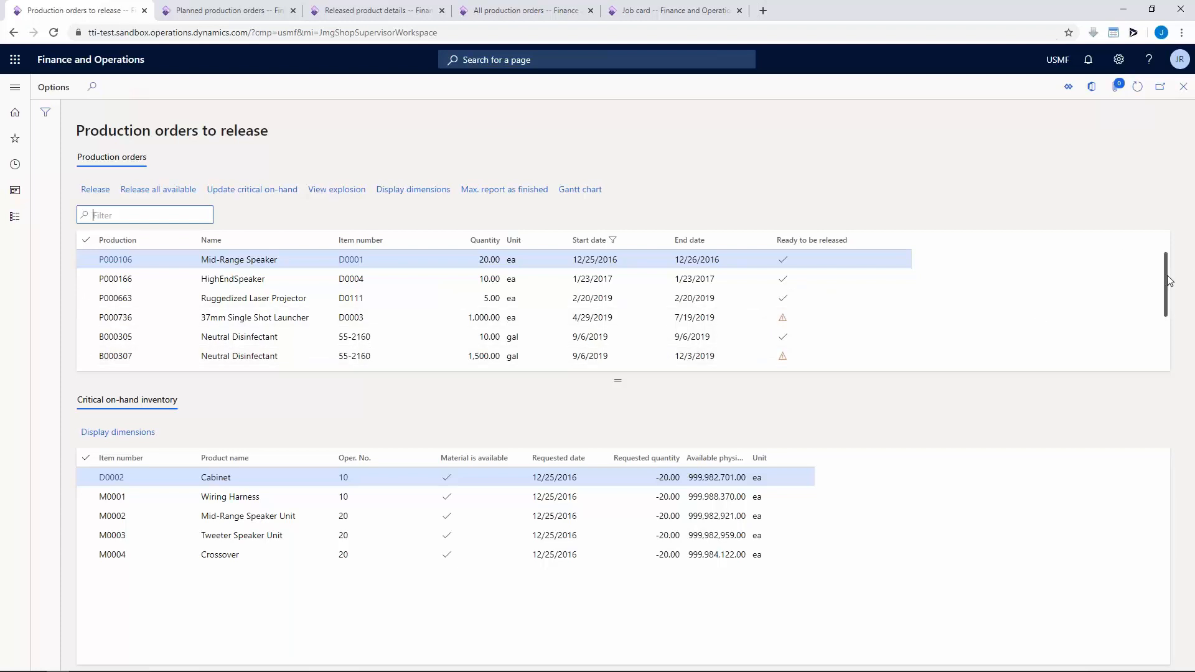
{"action": "left_click_drag", "start_coordinate": [1168, 280], "coordinate": [1165, 358]}
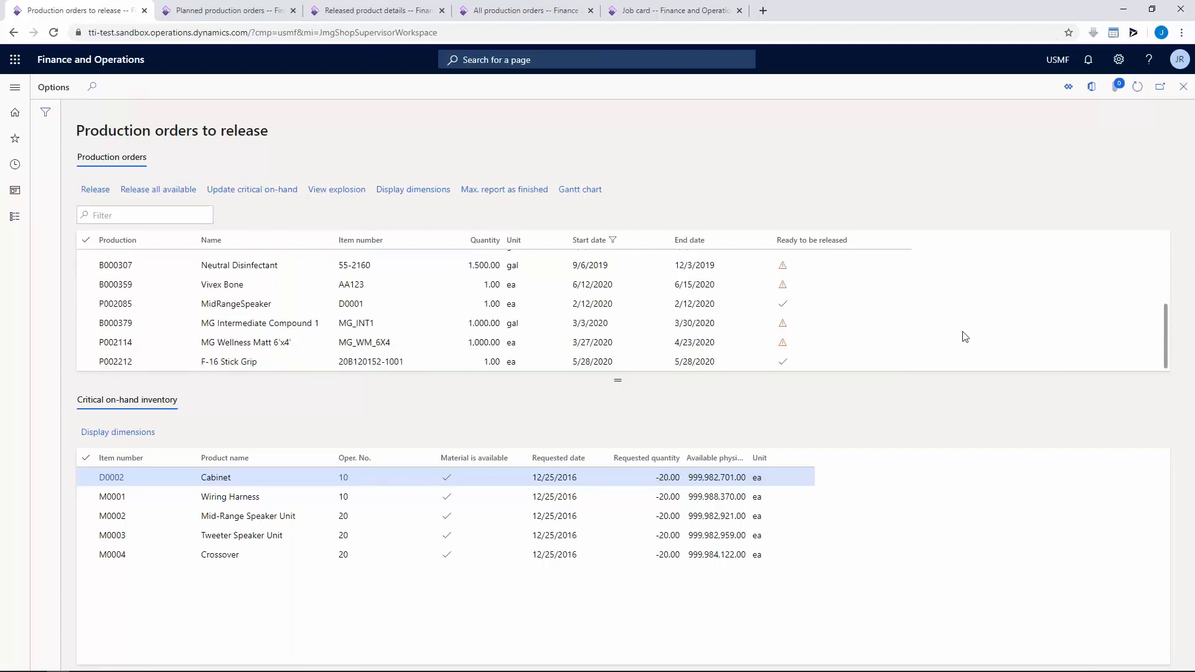
{"action": "left_click", "coordinate": [684, 286]}
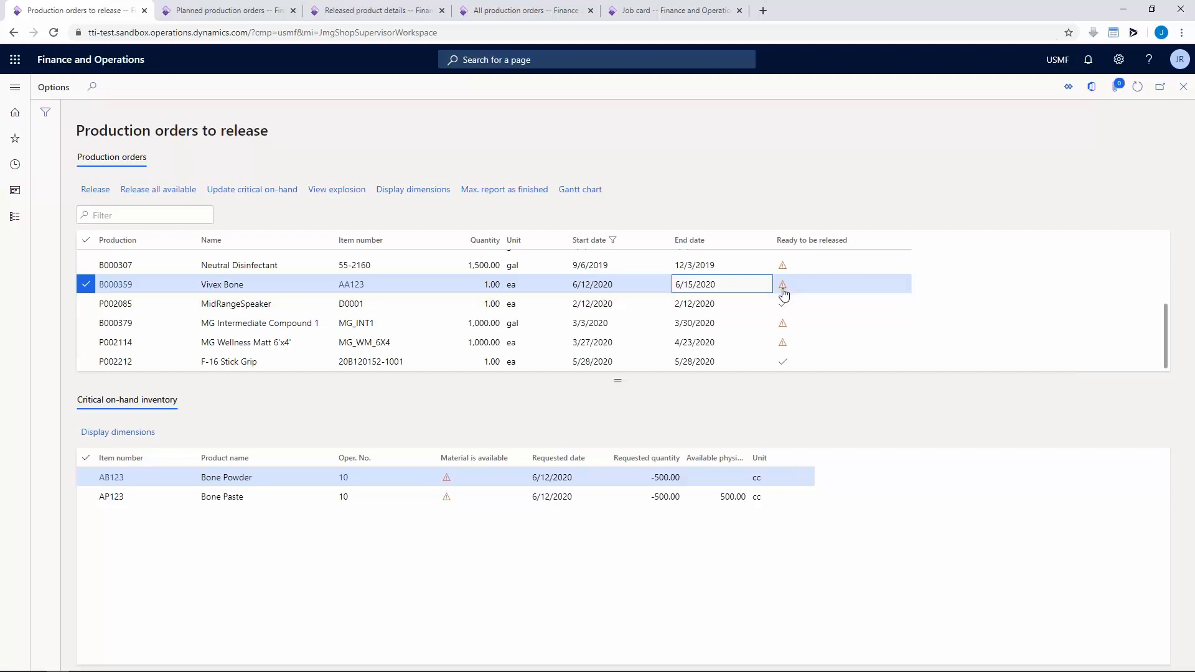
{"action": "left_click", "coordinate": [549, 481]}
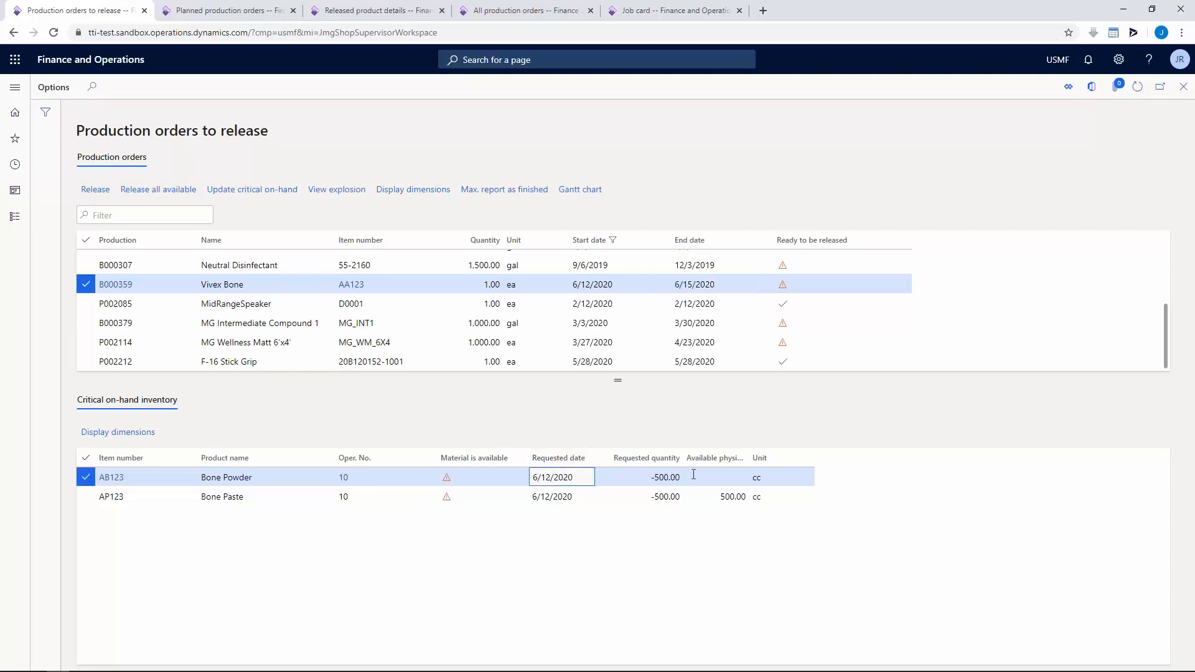
{"action": "left_click", "coordinate": [721, 483]}
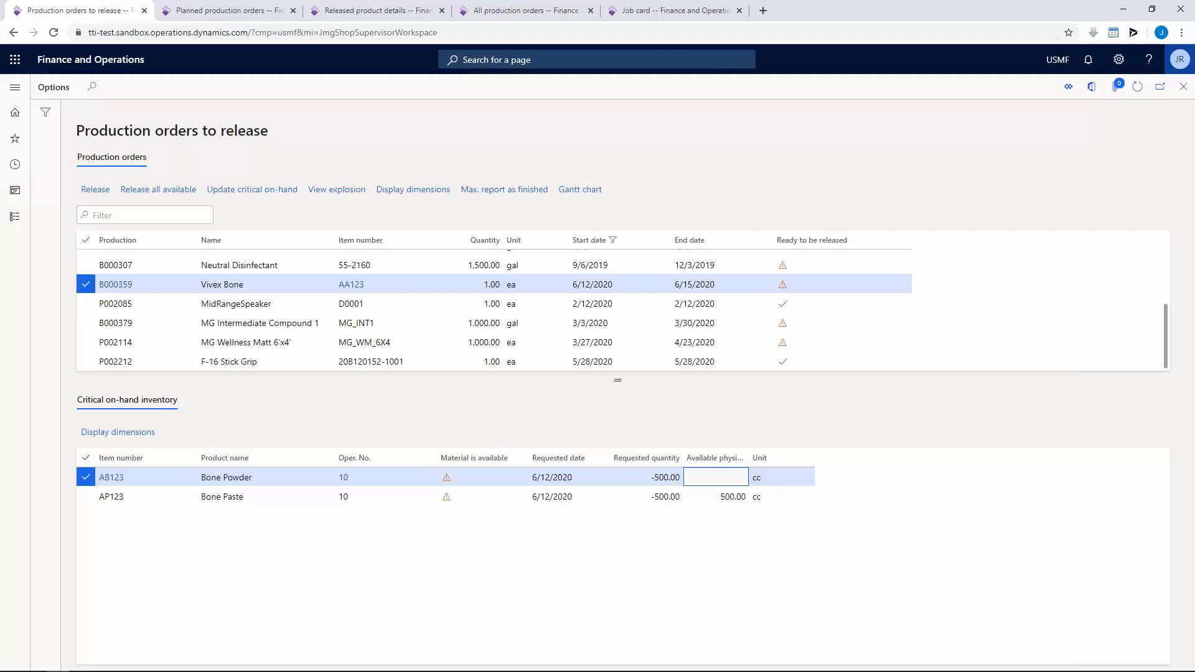
{"action": "left_click", "coordinate": [1183, 91]}
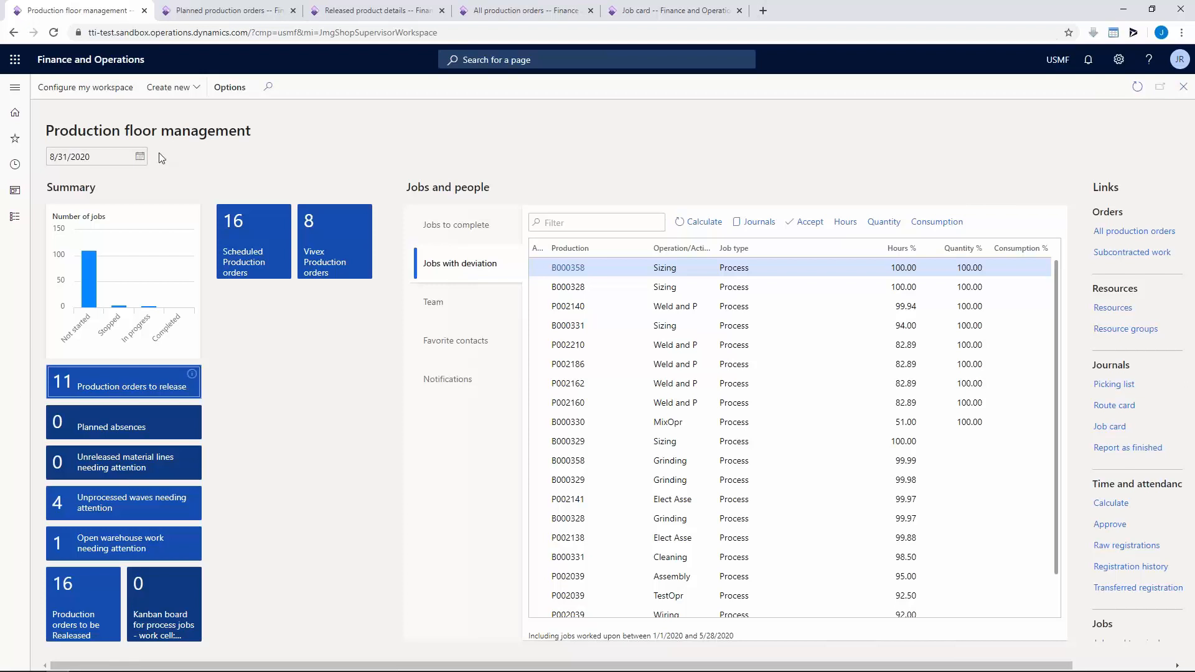
- Reset the production floor management date to today's date
{"action": "left_click_drag", "start_coordinate": [100, 156], "coordinate": [62, 162]}
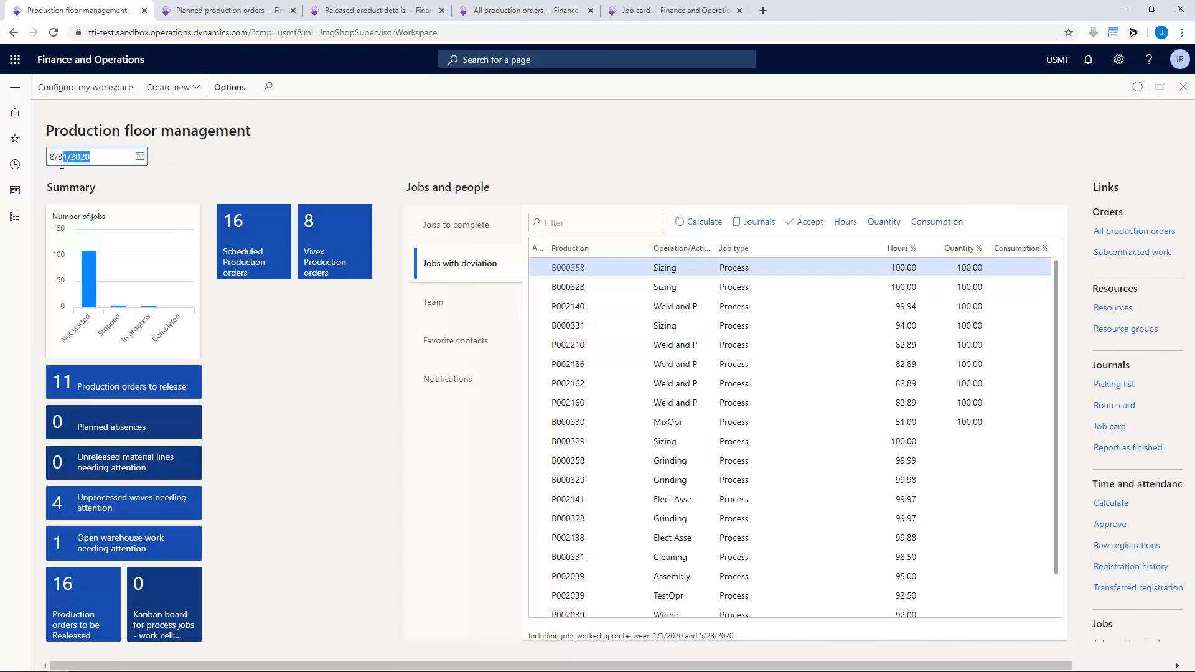
{"action": "key", "text": "ctrl+a"}
{"action": "type", "text": "t"}
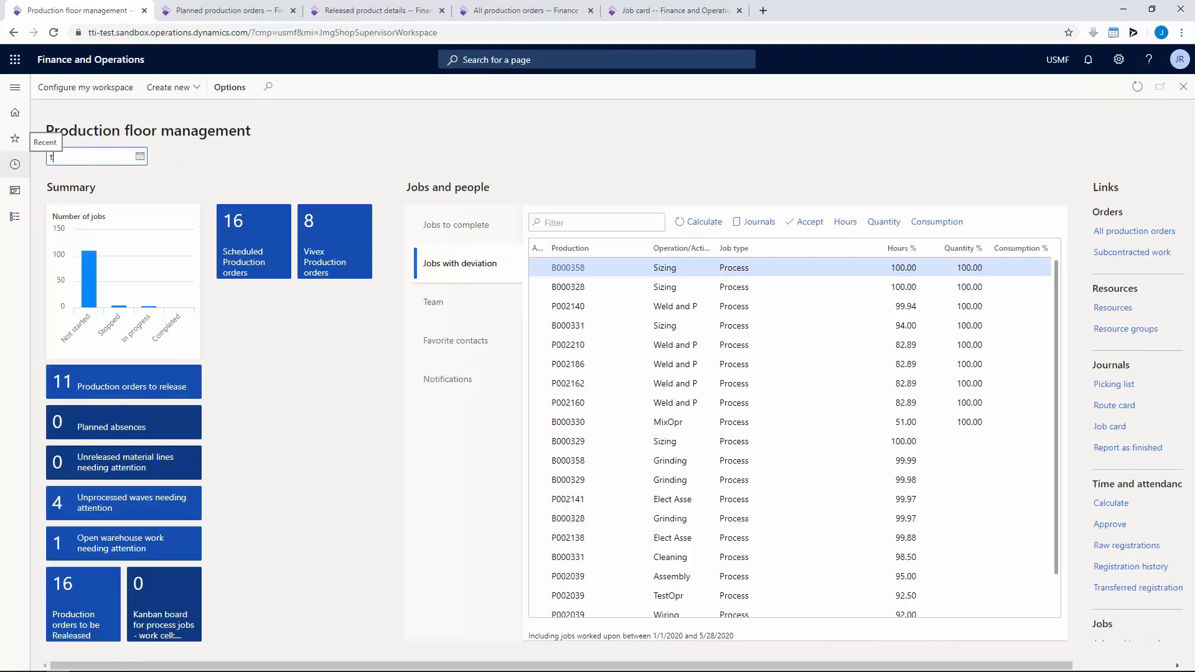
{"action": "key", "text": "Tab"}
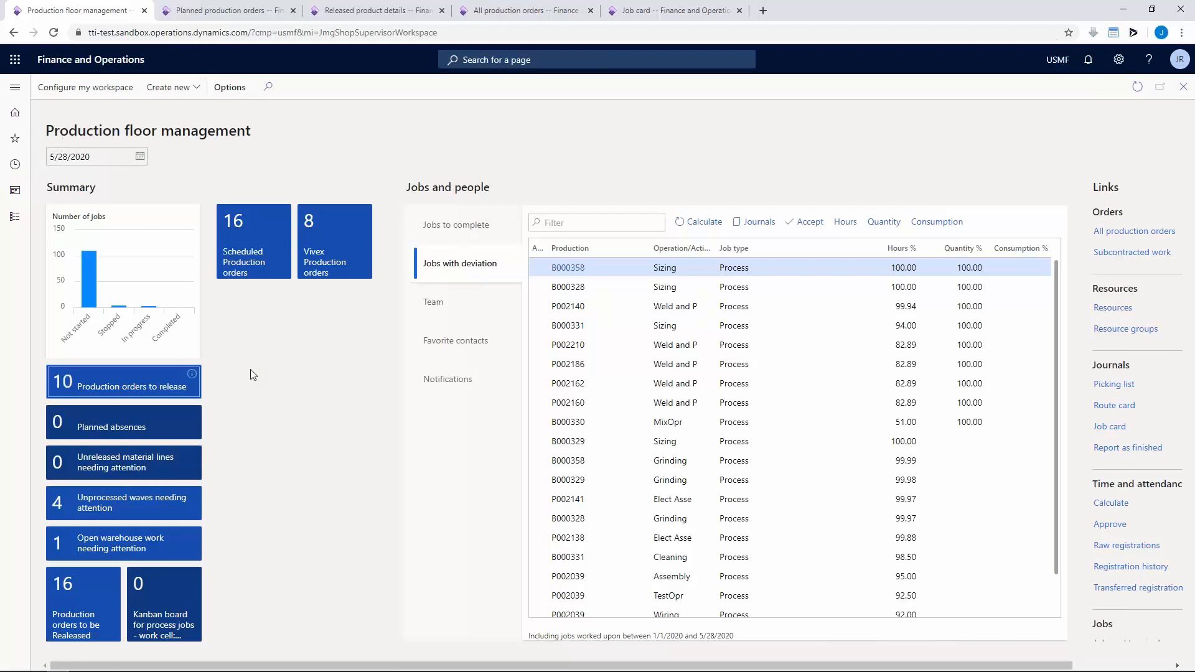
- Open the Gantt chart for the F-16 Stick Grip order from the production orders to release and expand its operations
{"action": "left_click", "coordinate": [151, 391]}
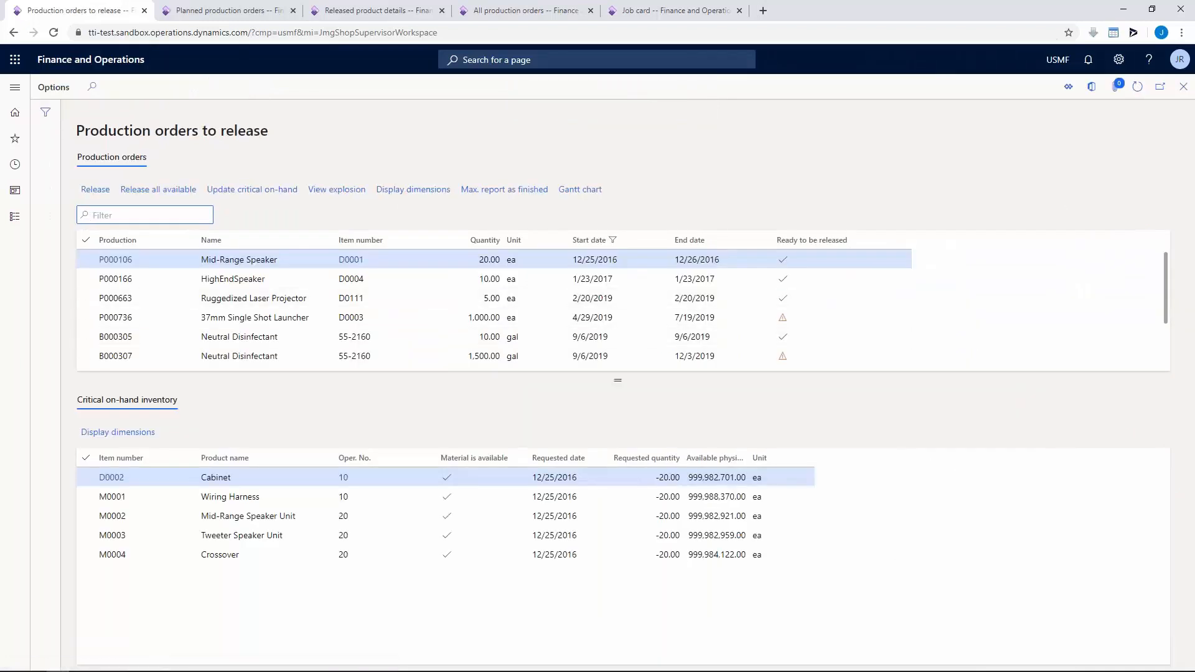
{"action": "left_click_drag", "start_coordinate": [1165, 298], "coordinate": [1159, 350]}
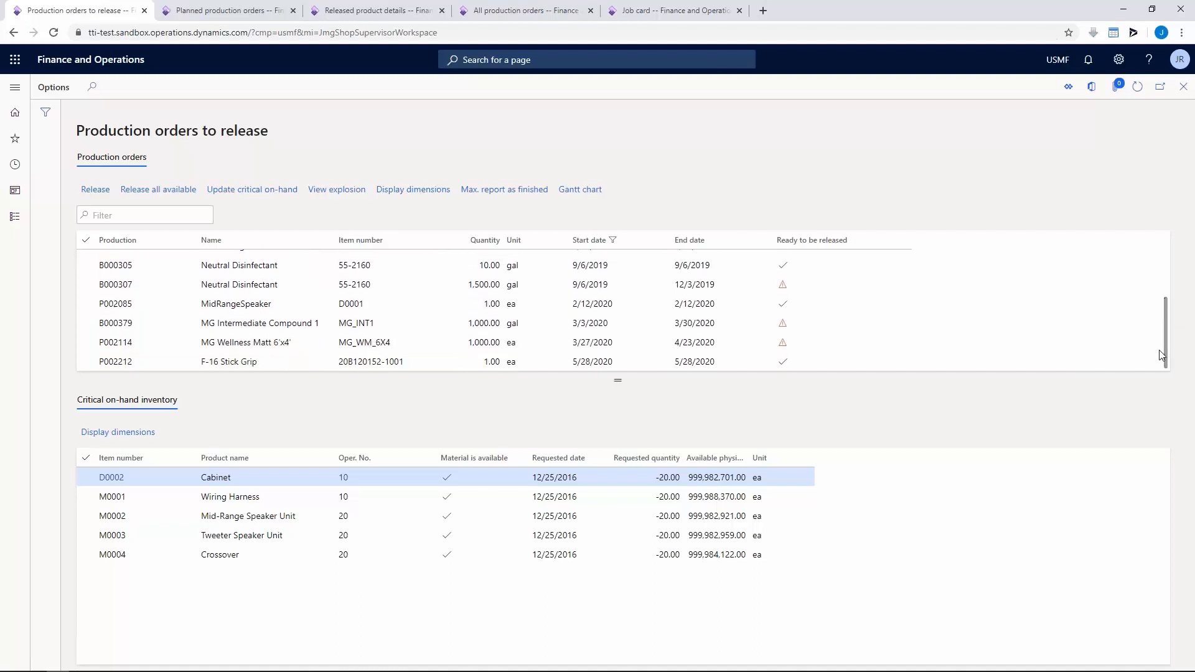
{"action": "left_click", "coordinate": [697, 362]}
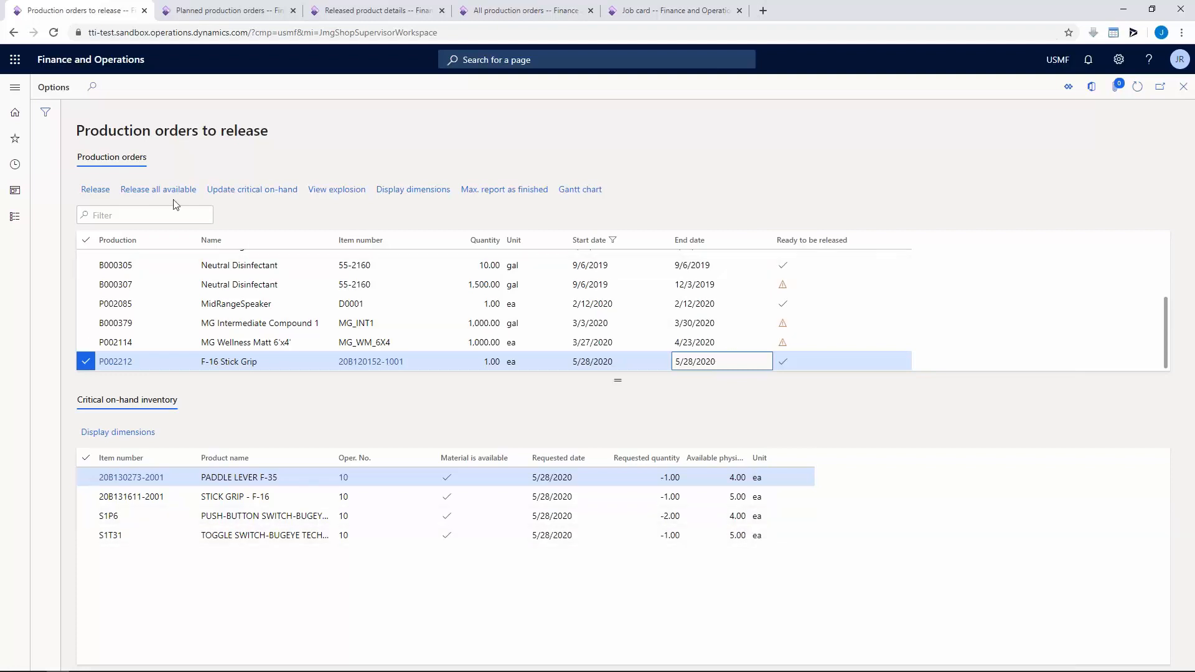
{"action": "left_click", "coordinate": [585, 193]}
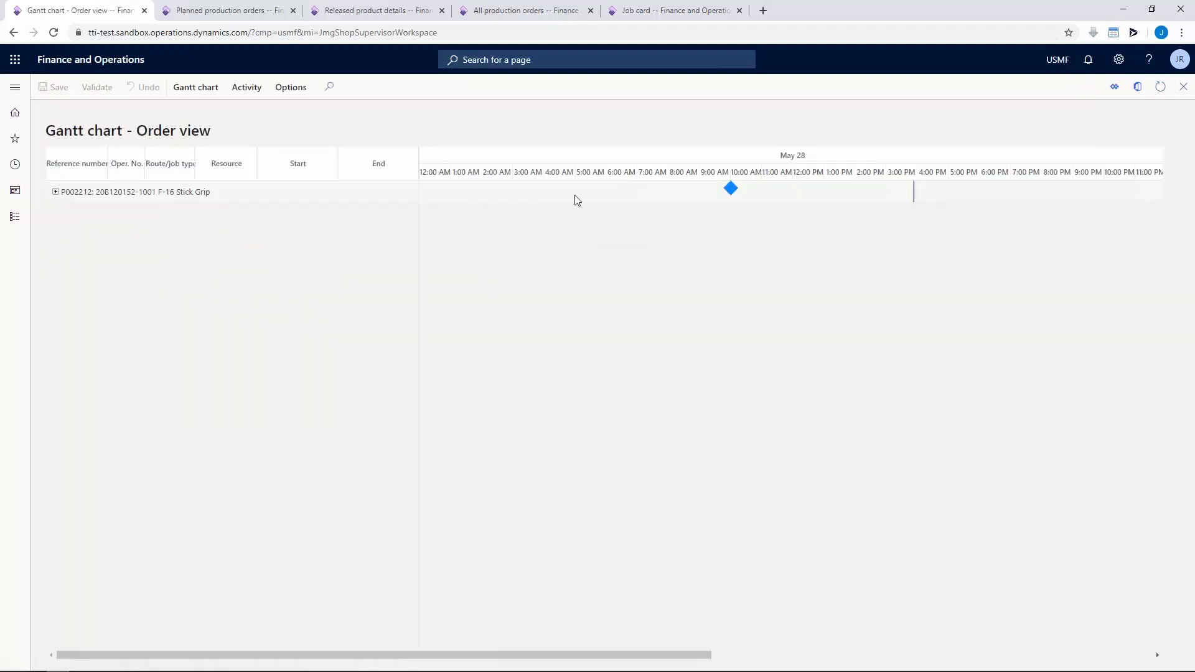
{"action": "left_click", "coordinate": [56, 191]}
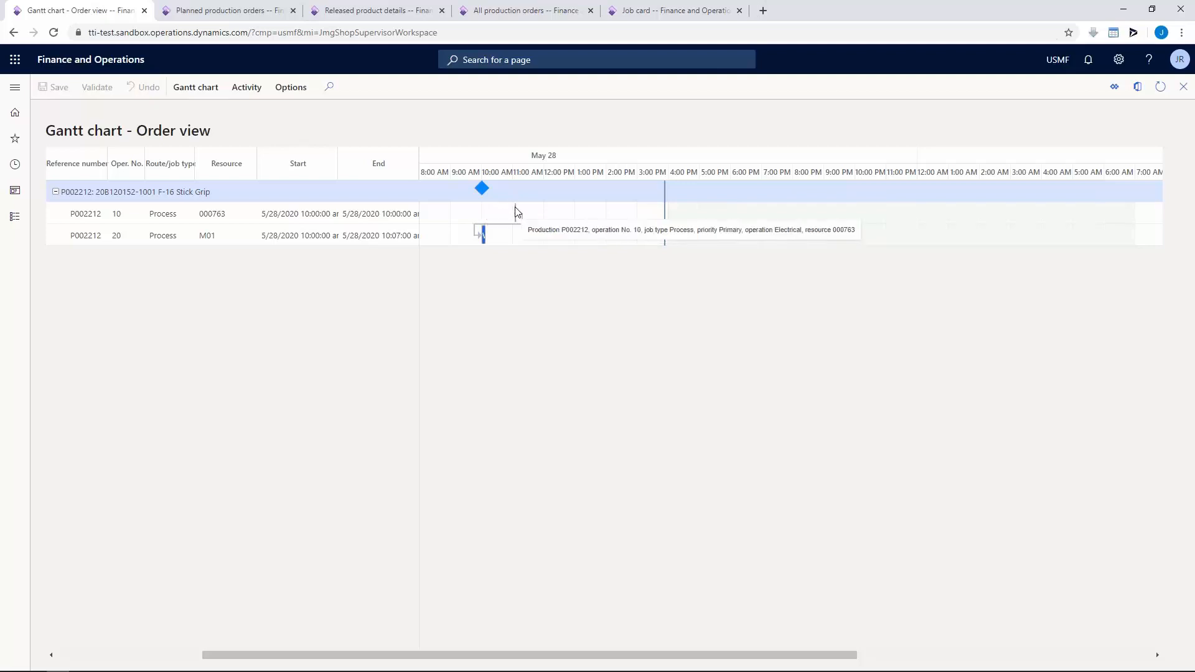
- Reschedule operation 10 to 1:01 PM on 5/28/2020 together with its next jobs, and save and close the Gantt chart
{"action": "left_click_drag", "start_coordinate": [518, 211], "coordinate": [579, 215]}
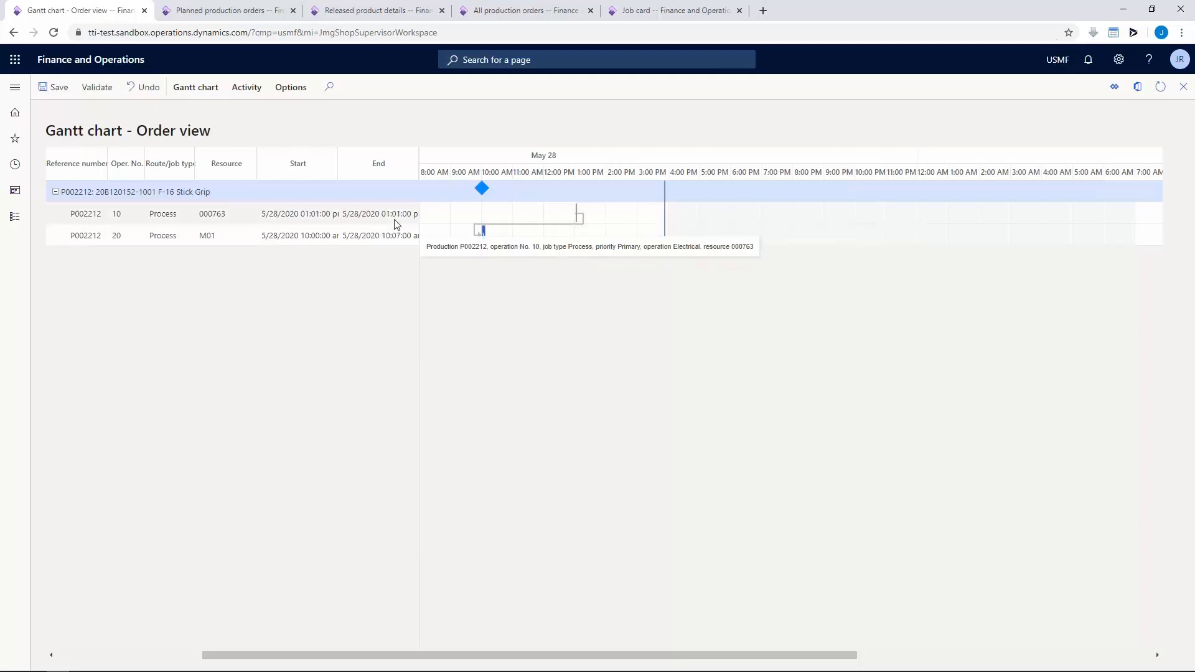
{"action": "right_click", "coordinate": [512, 223]}
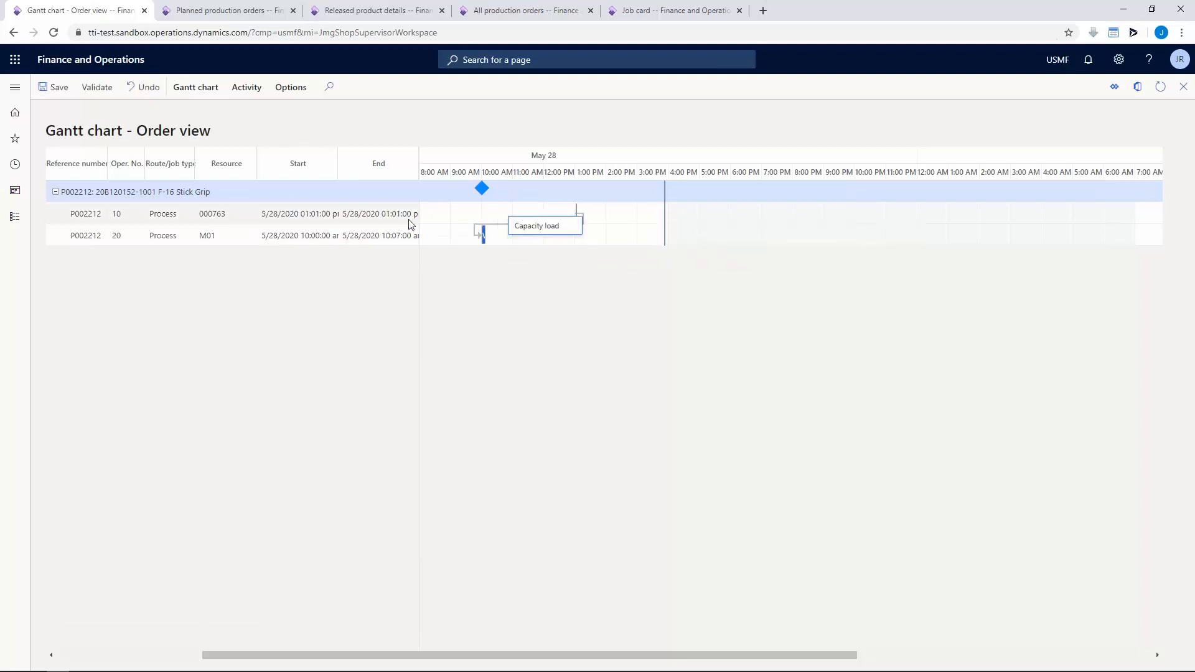
{"action": "right_click", "coordinate": [387, 222]}
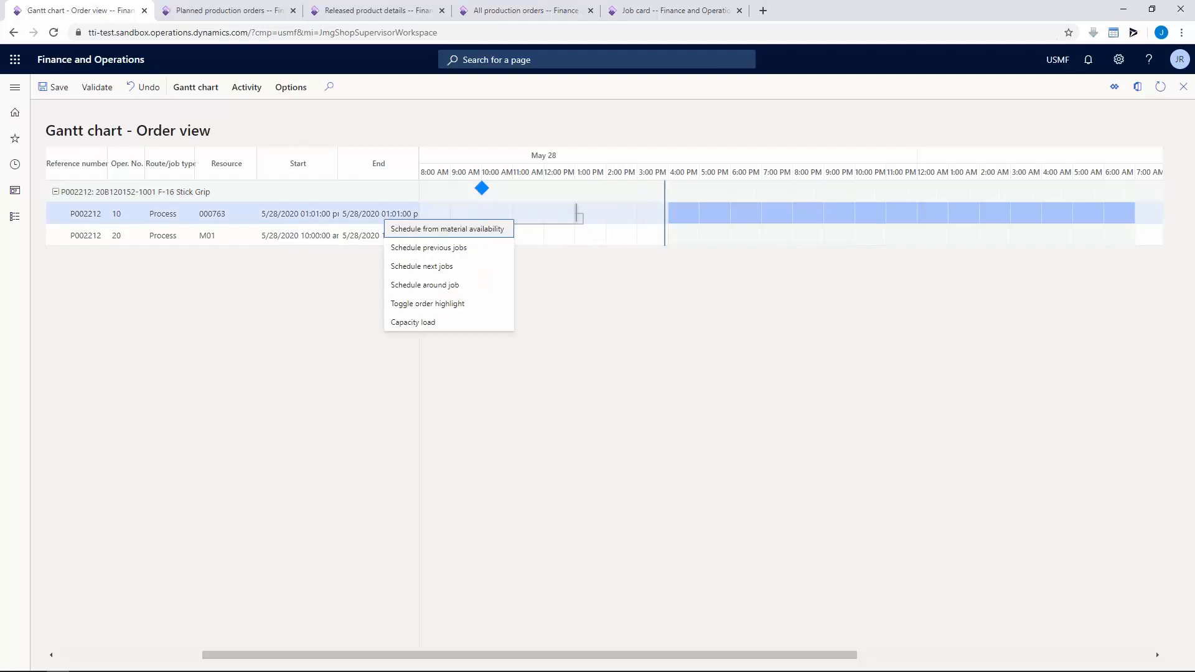
{"action": "left_click", "coordinate": [450, 274]}
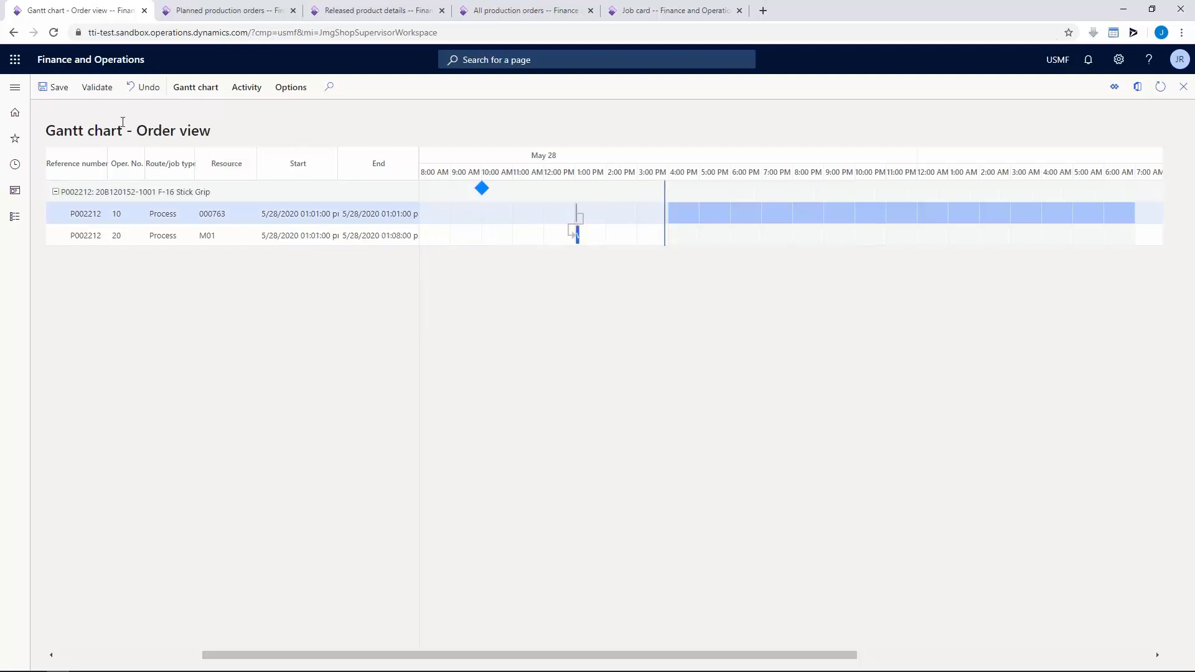
{"action": "left_click", "coordinate": [55, 87]}
{"action": "left_click", "coordinate": [1183, 86]}
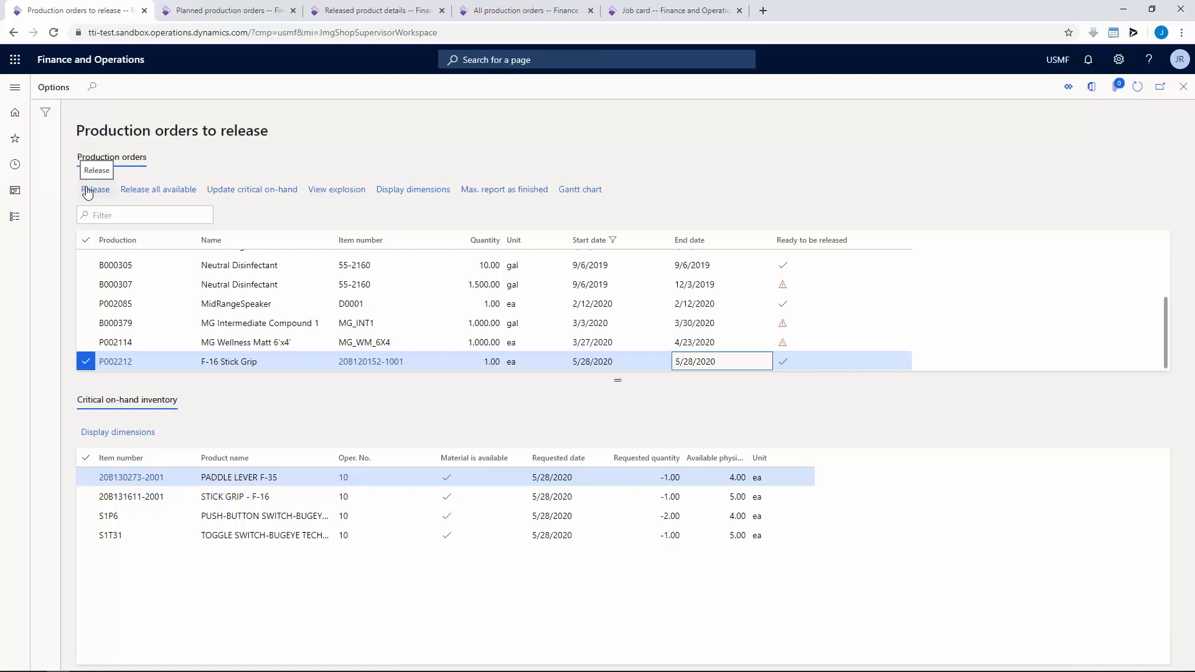
- Release the F-16 Stick Grip production order with its references and open its route card report as a PDF
{"action": "left_click", "coordinate": [87, 190]}
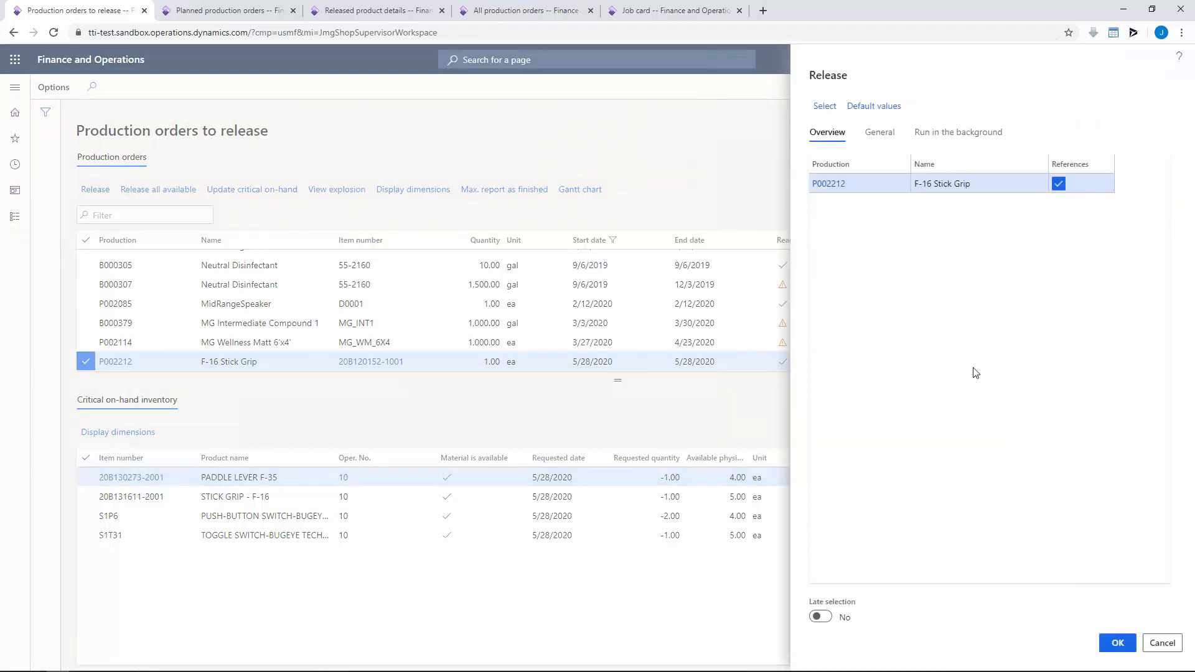
{"action": "left_click", "coordinate": [1115, 642]}
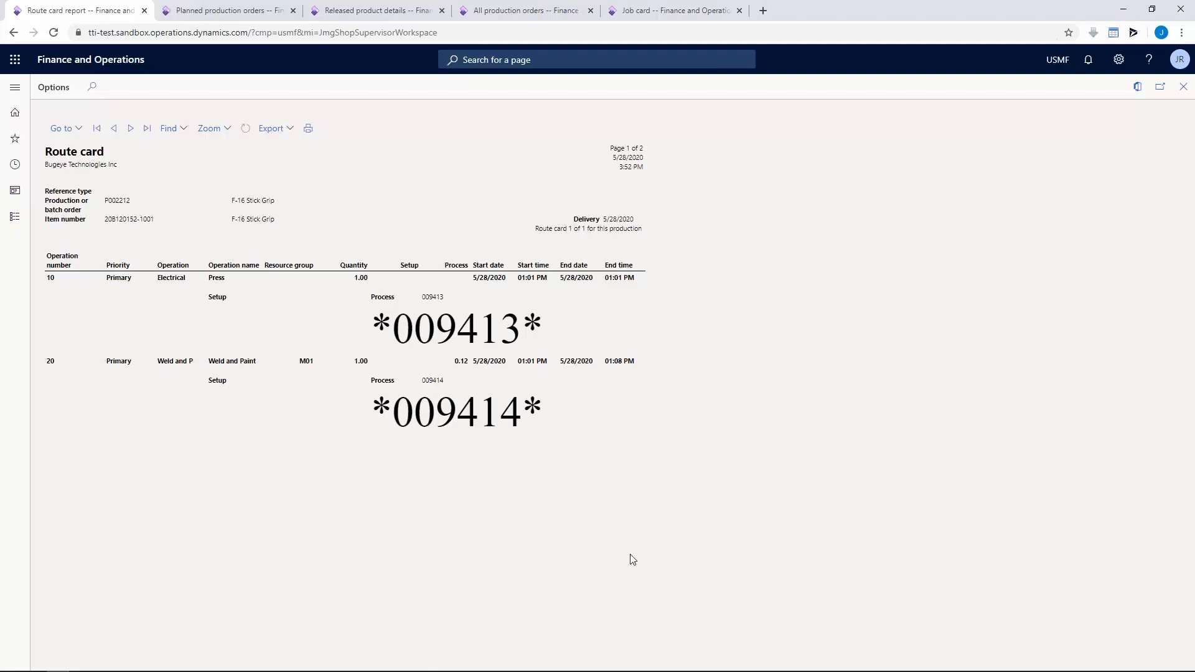
{"action": "left_click", "coordinate": [288, 128]}
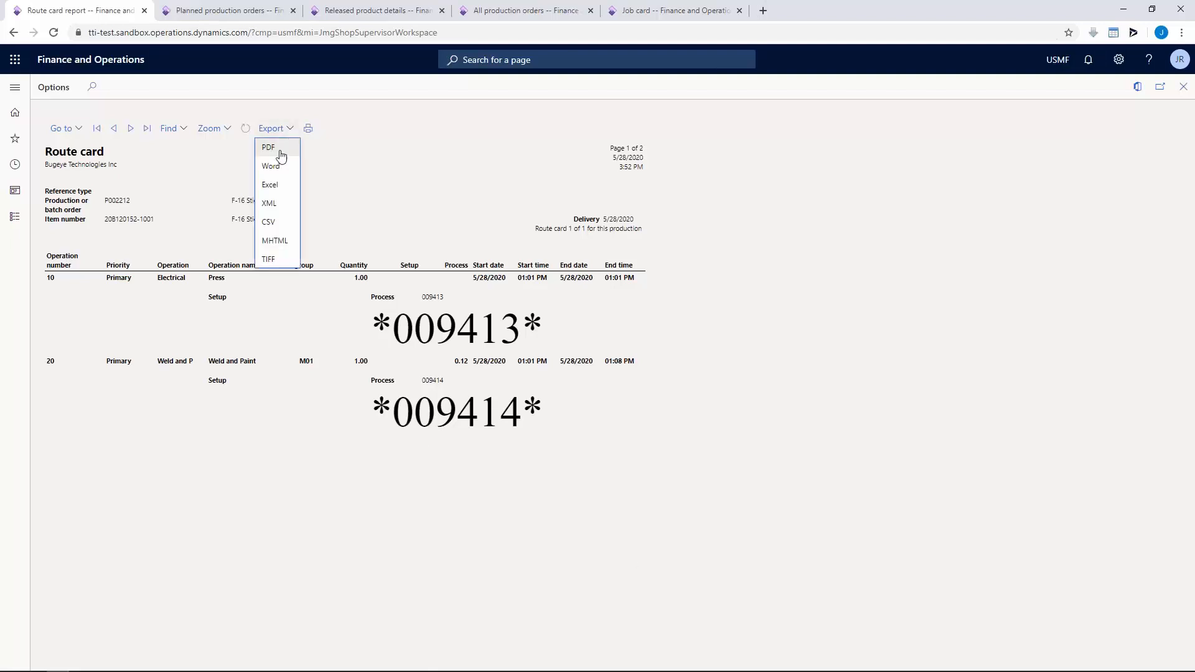
{"action": "left_click", "coordinate": [279, 153]}
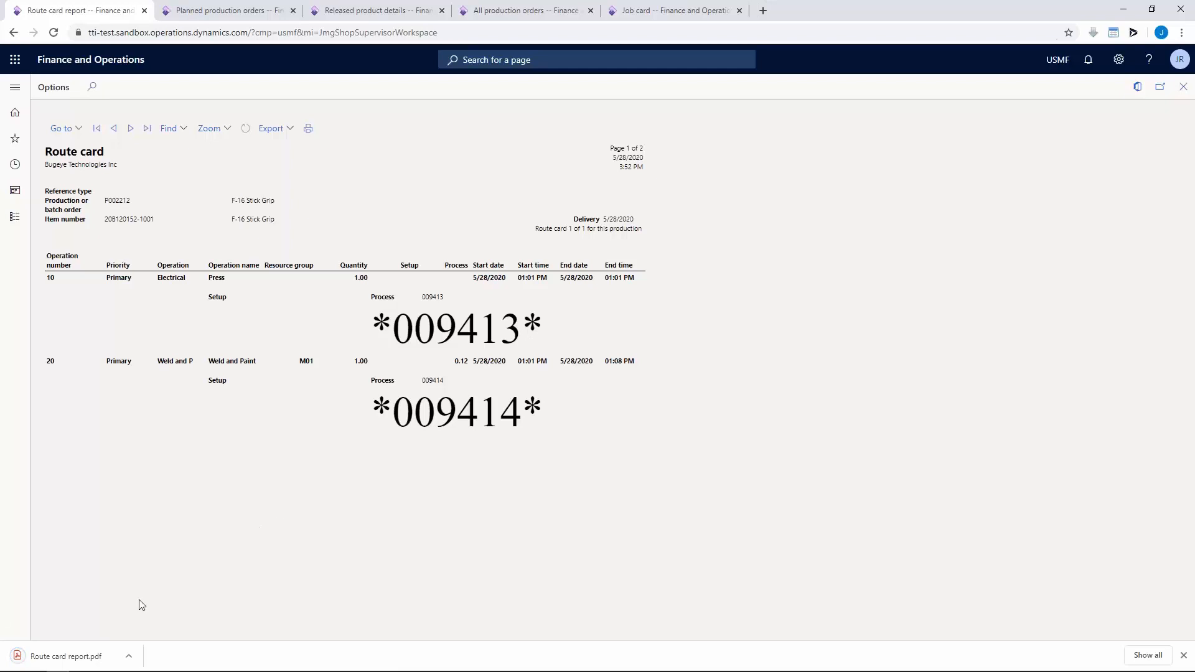
{"action": "left_click", "coordinate": [79, 657]}
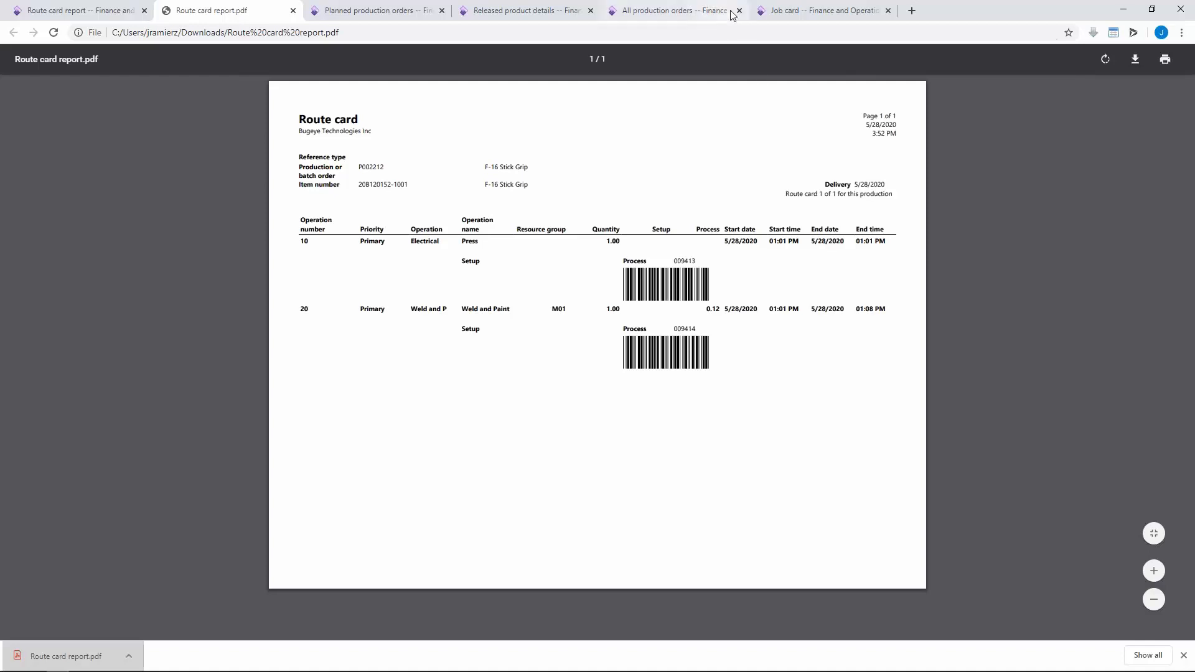
- Log in to the job card with the worker's personnel number and clock in with the absence reason Ilness
{"action": "left_click", "coordinate": [789, 12]}
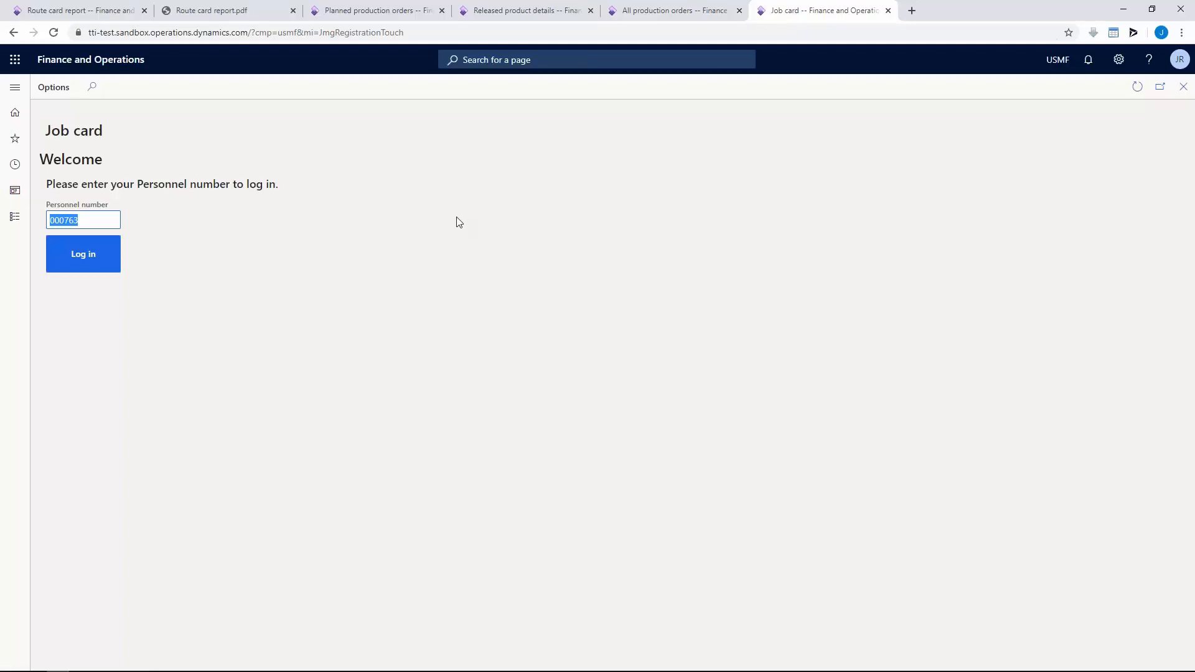
{"action": "left_click", "coordinate": [87, 255]}
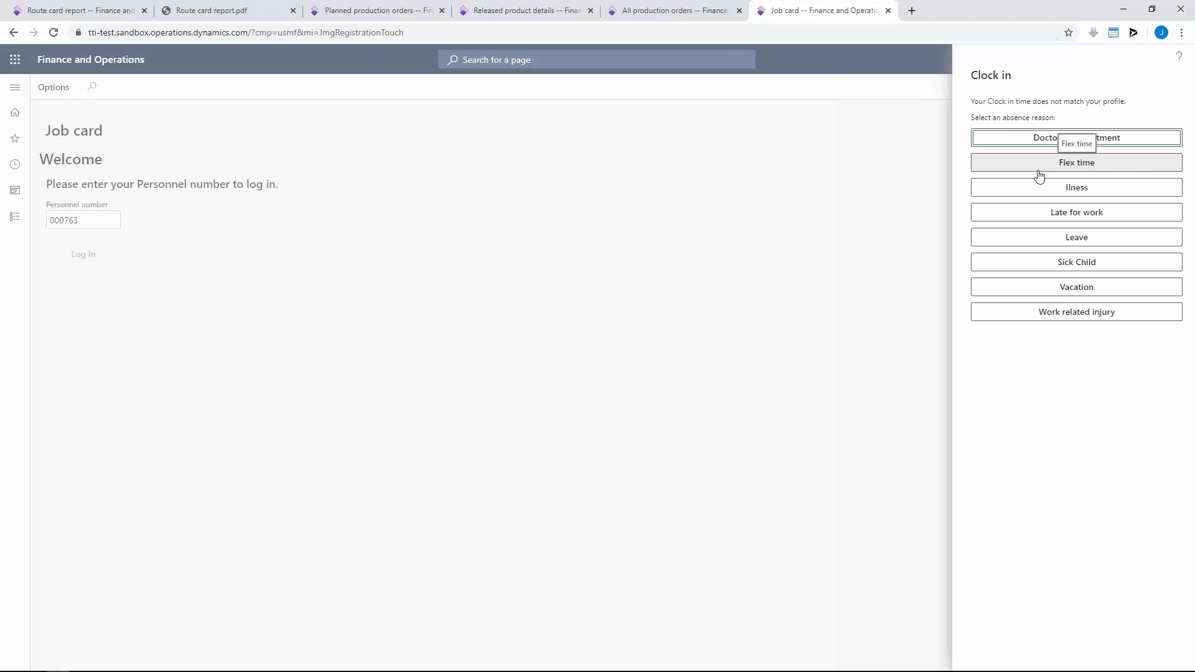
{"action": "left_click", "coordinate": [1035, 197]}
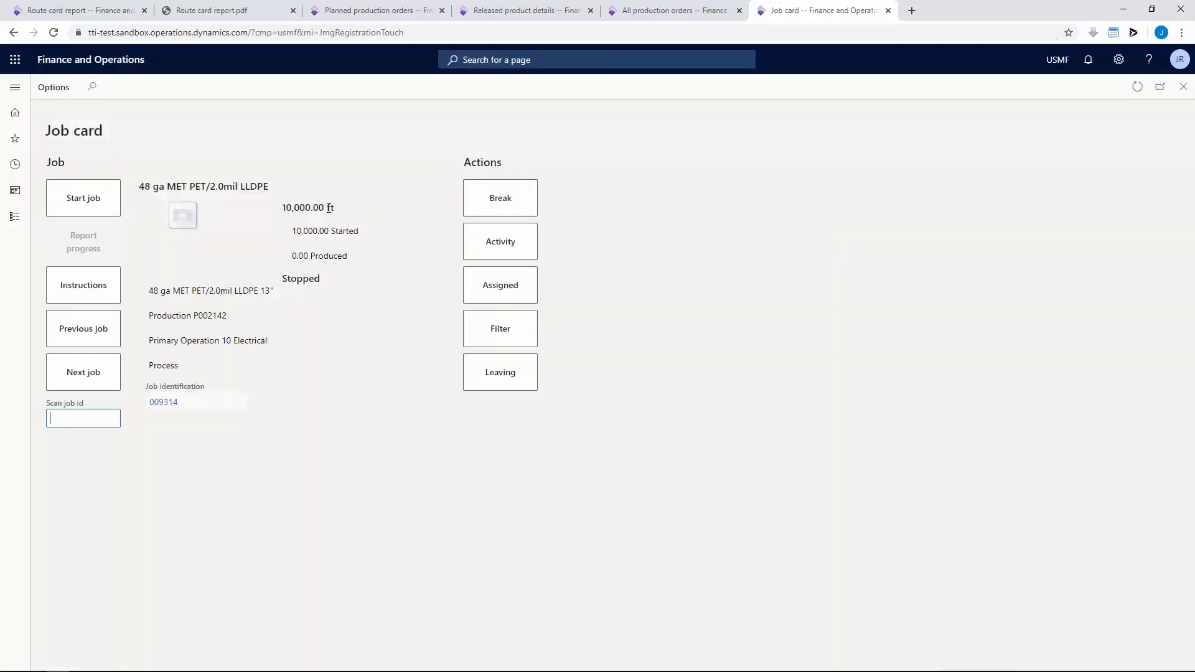
- Look up the Electrical operation's job ID on the route card and load job 009413 in the job card
{"action": "left_click", "coordinate": [208, 9]}
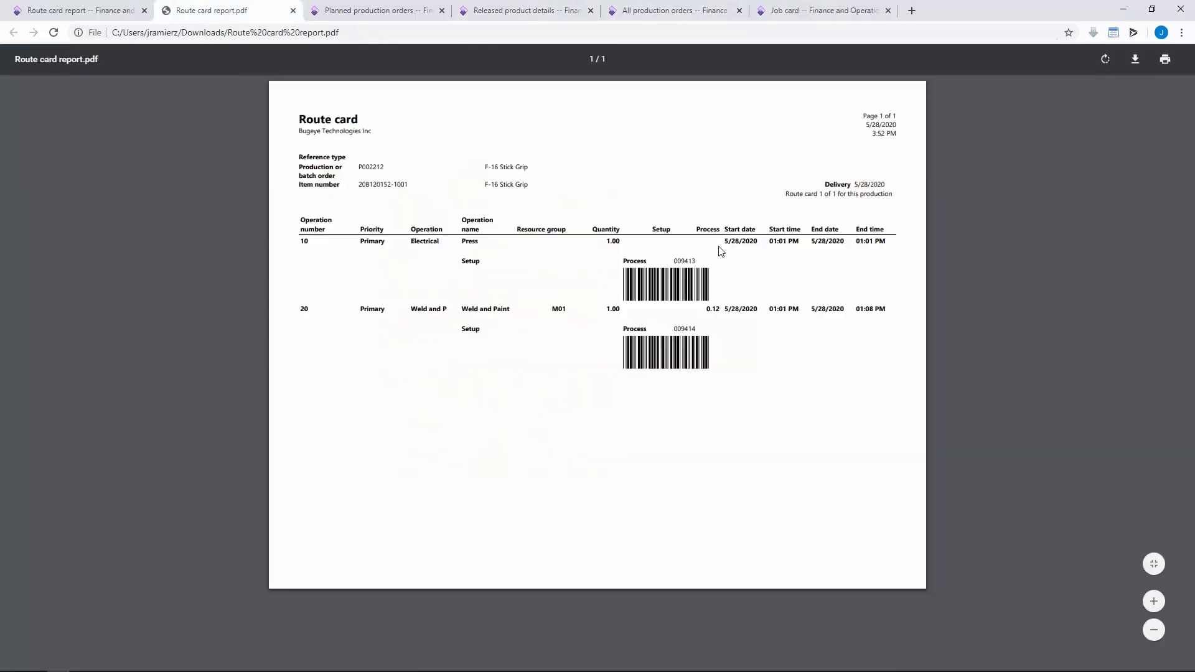
{"action": "left_click", "coordinate": [809, 13]}
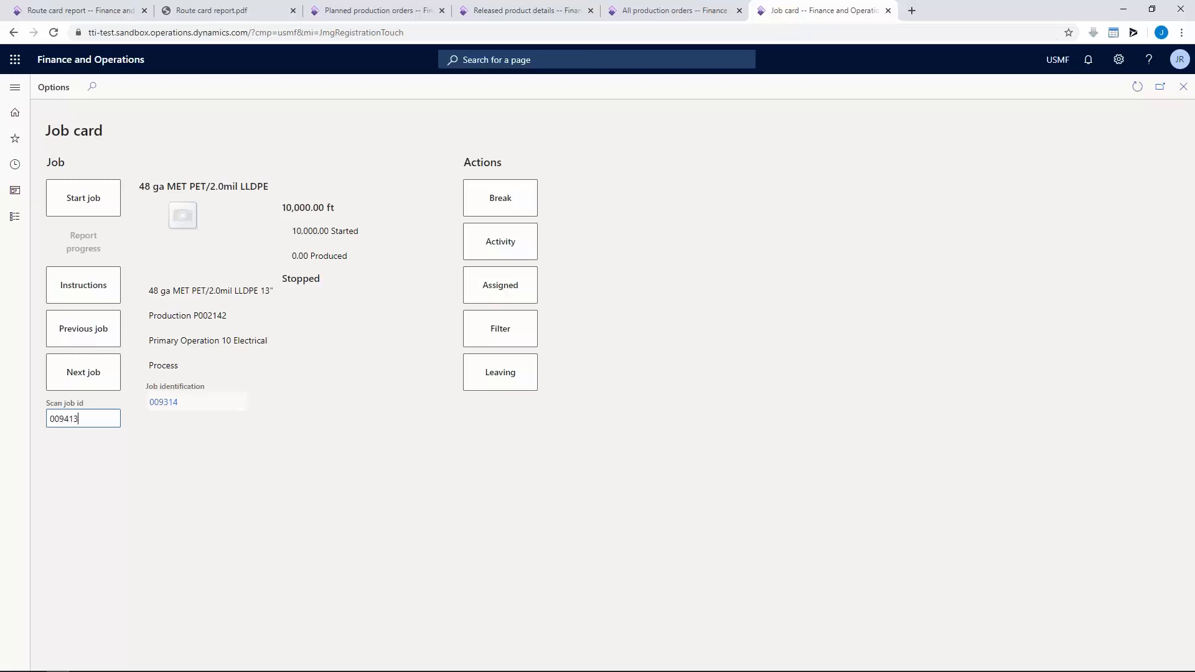
{"action": "key", "text": "Return"}
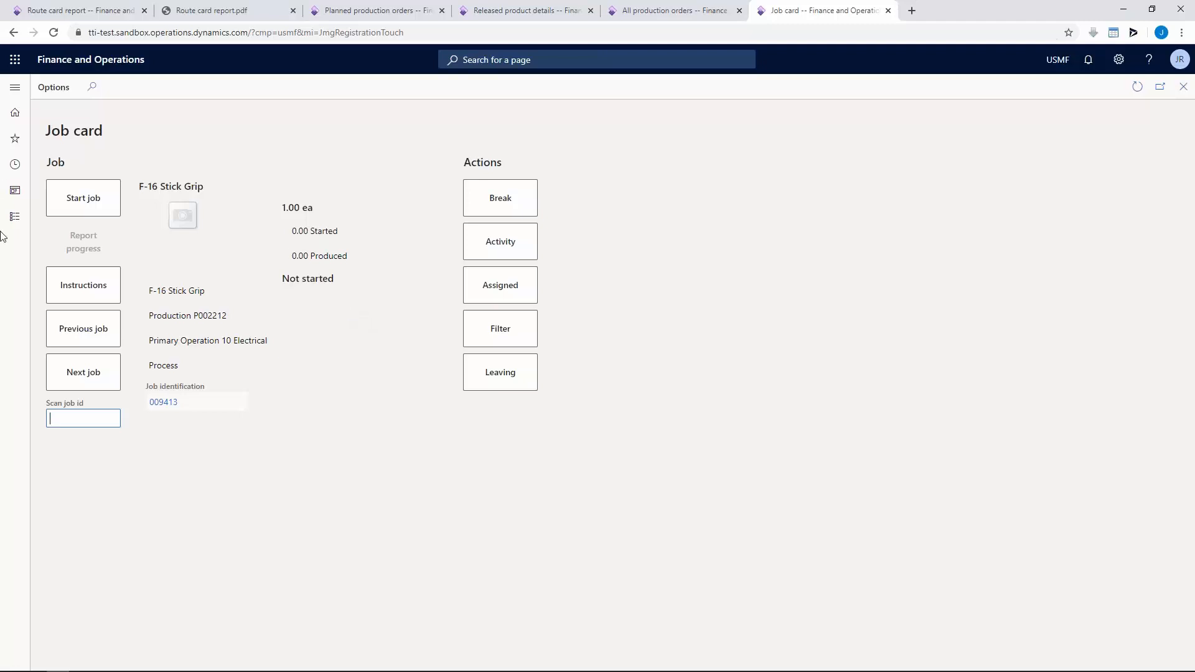
- Open the instructions drawing attached to the F-16 Stick Grip Electrical job, review it and close the image
{"action": "left_click", "coordinate": [97, 290]}
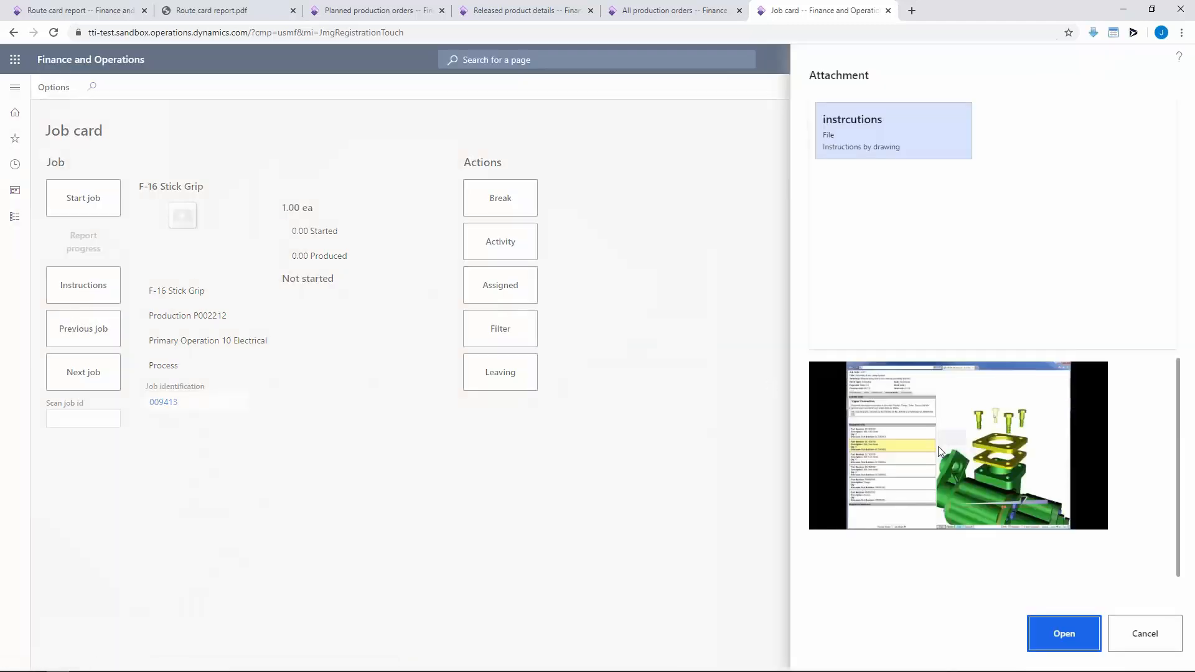
{"action": "left_click", "coordinate": [1065, 635]}
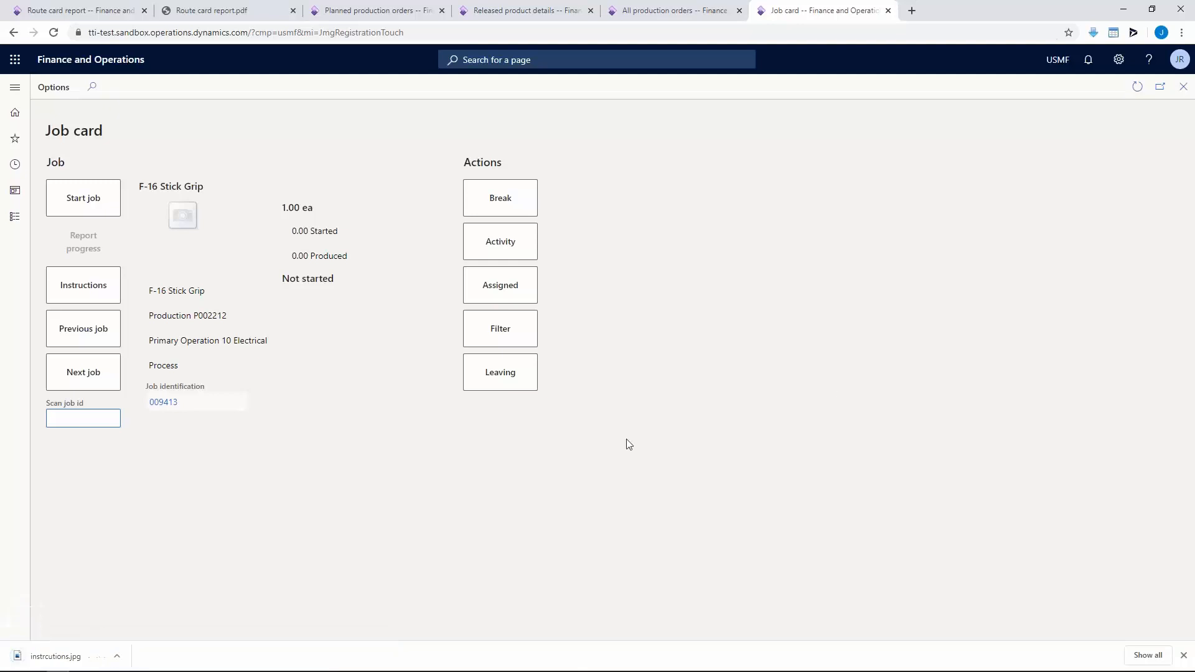
{"action": "left_click", "coordinate": [83, 654]}
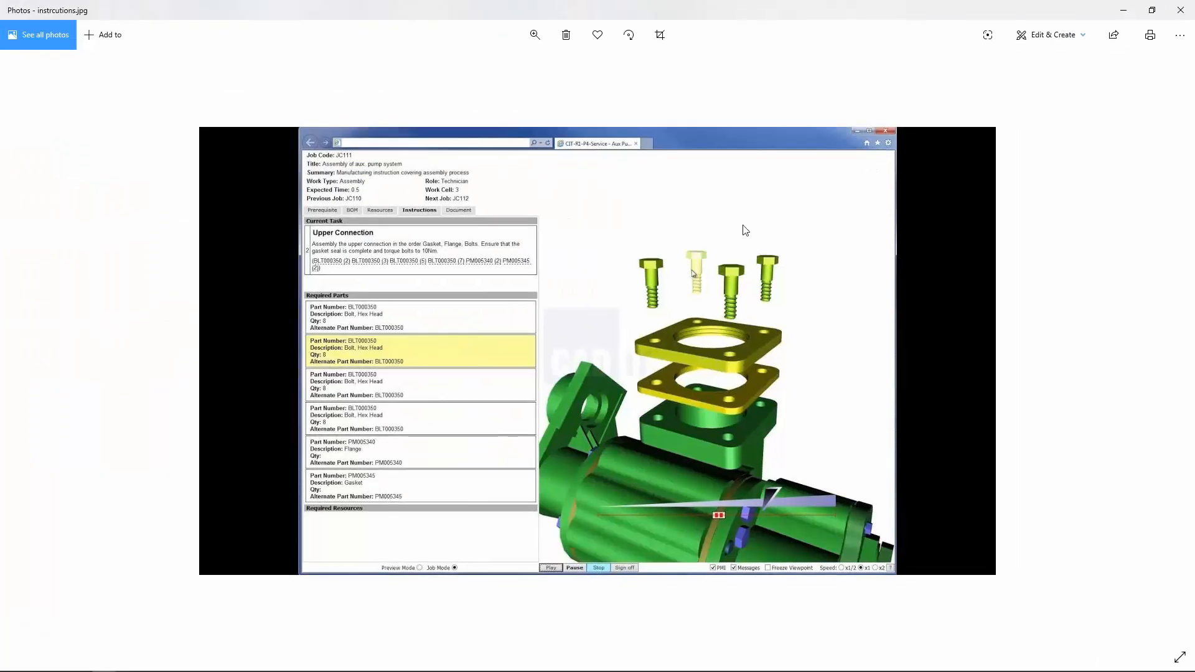
{"action": "left_click", "coordinate": [1180, 10]}
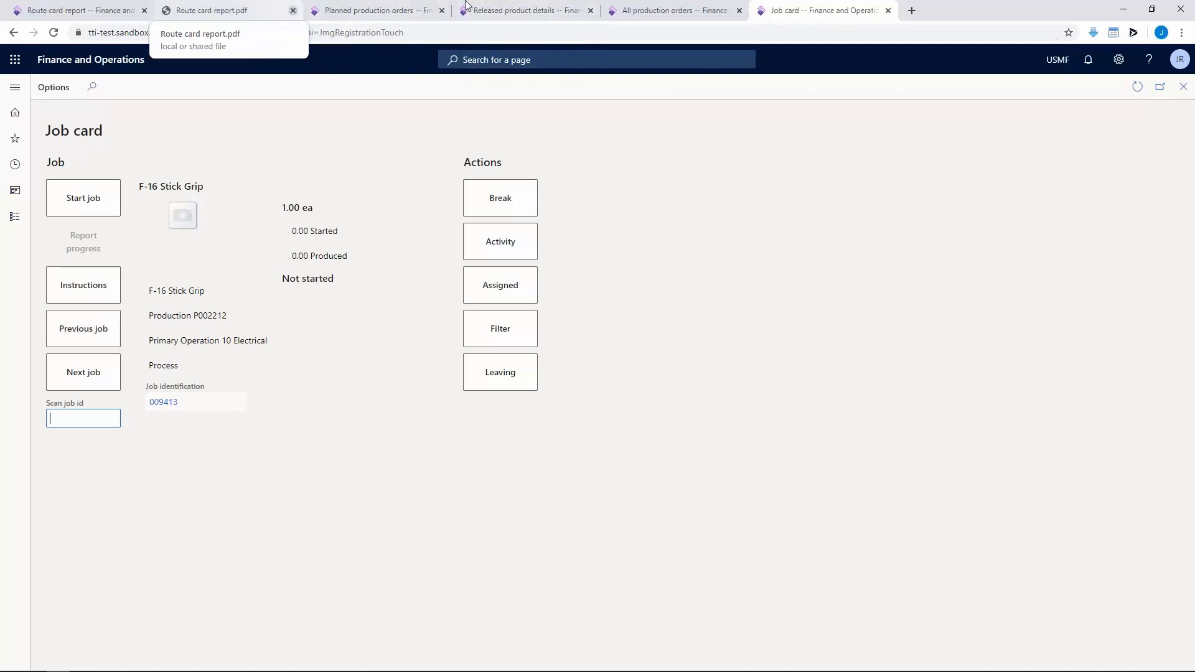
- Refresh the list of all production orders and check the status of the F-16 Stick Grip order
{"action": "left_click", "coordinate": [680, 8]}
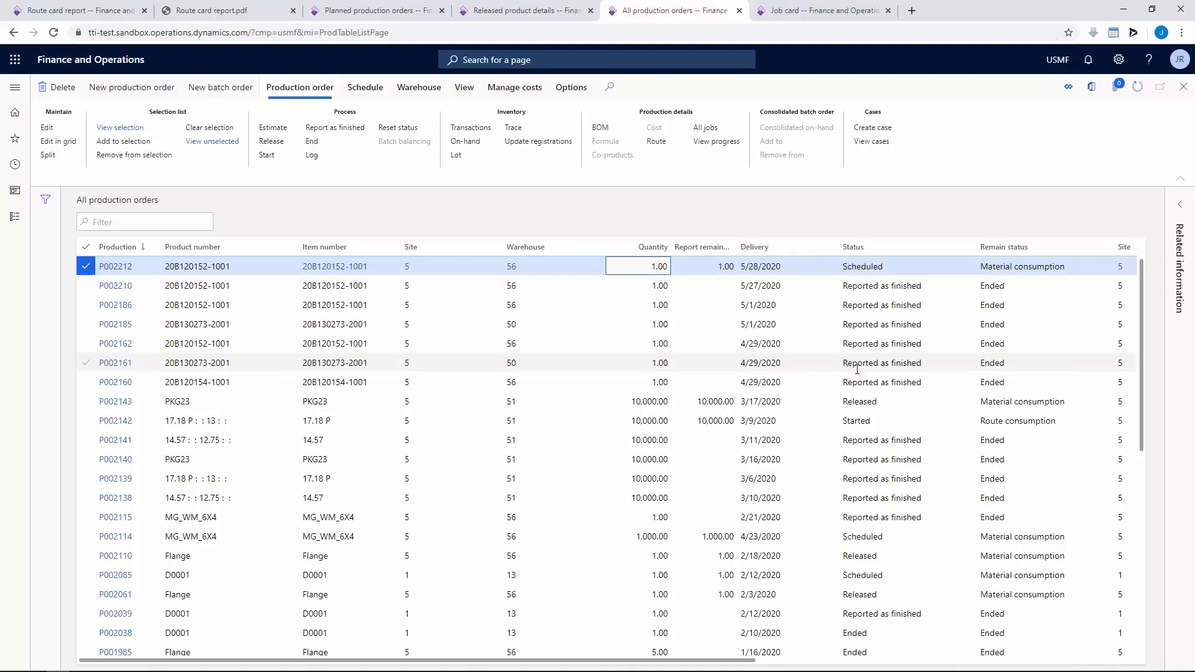
{"action": "left_click", "coordinate": [1139, 88]}
{"action": "left_click", "coordinate": [738, 345]}
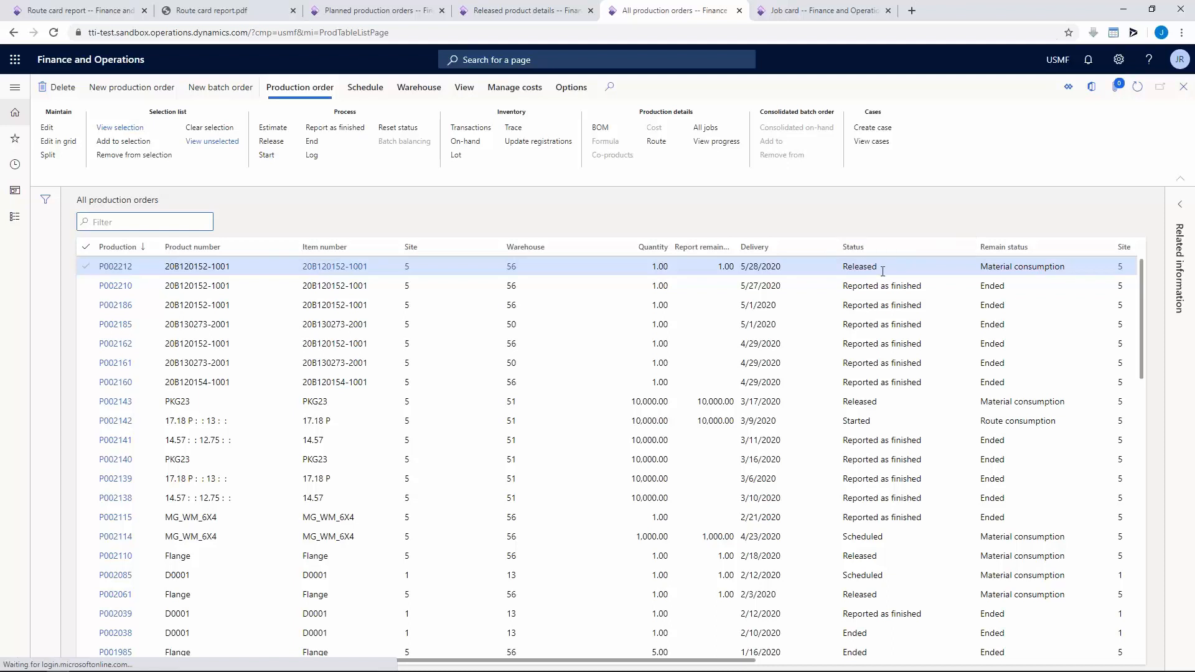
{"action": "double_click", "coordinate": [873, 269]}
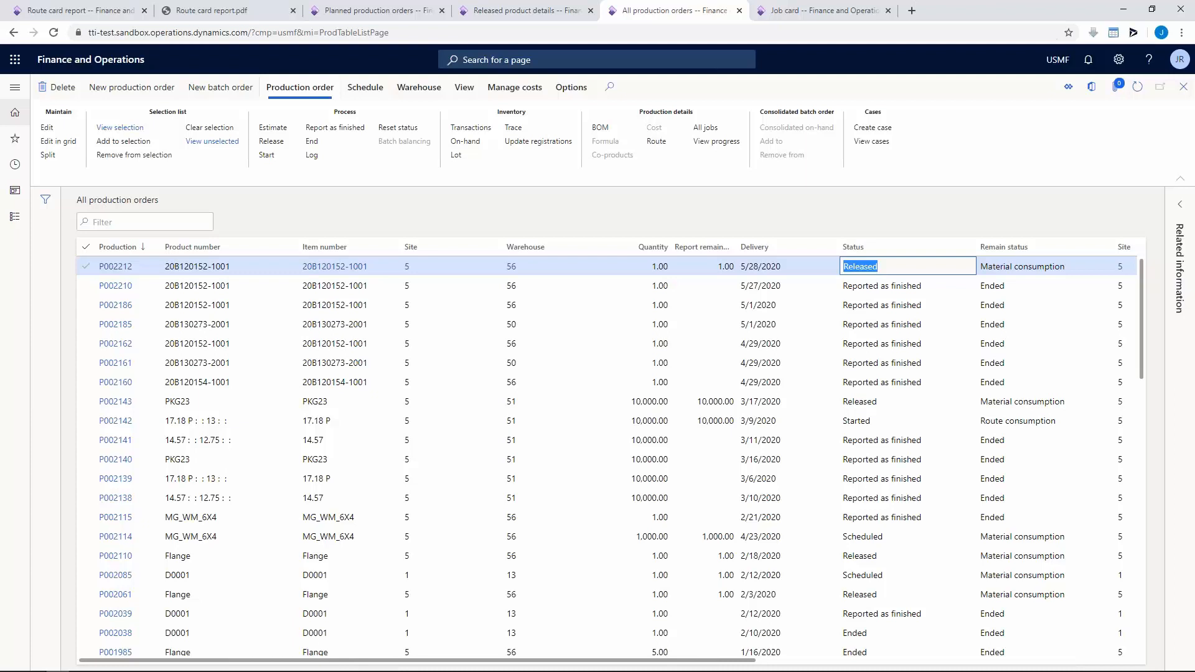
- Start the F-16 Stick Grip Electrical job, operation 10, on the job card with a quantity of 1.00
{"action": "left_click", "coordinate": [809, 11]}
{"action": "left_click", "coordinate": [83, 198]}
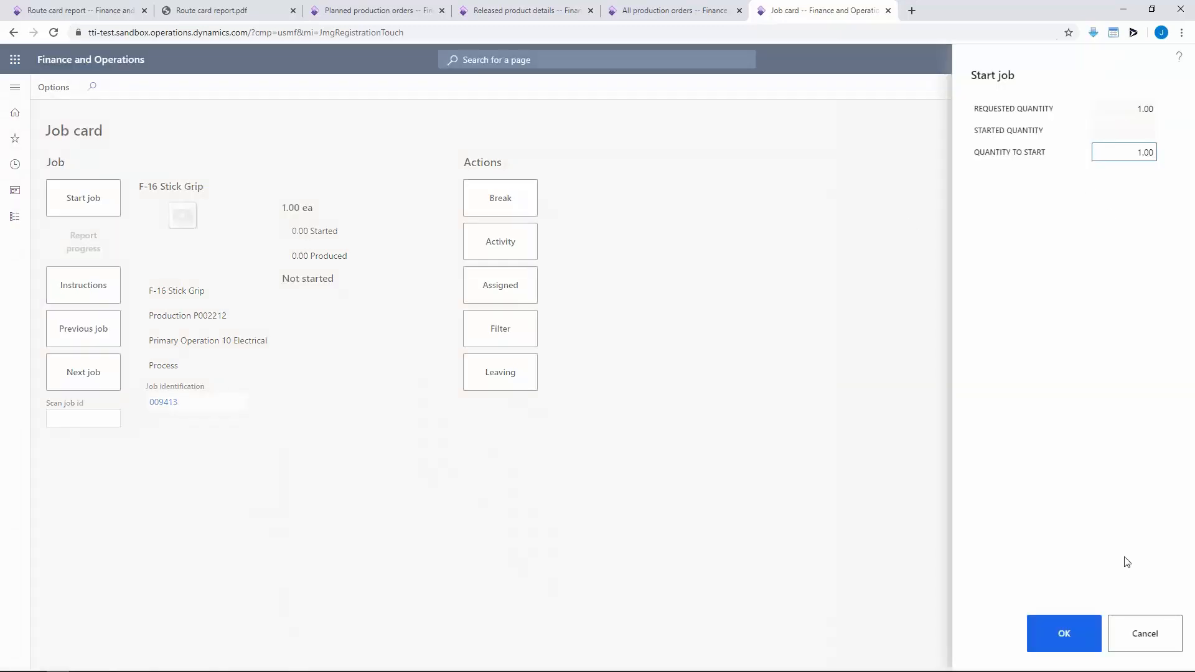
{"action": "left_click", "coordinate": [1052, 631]}
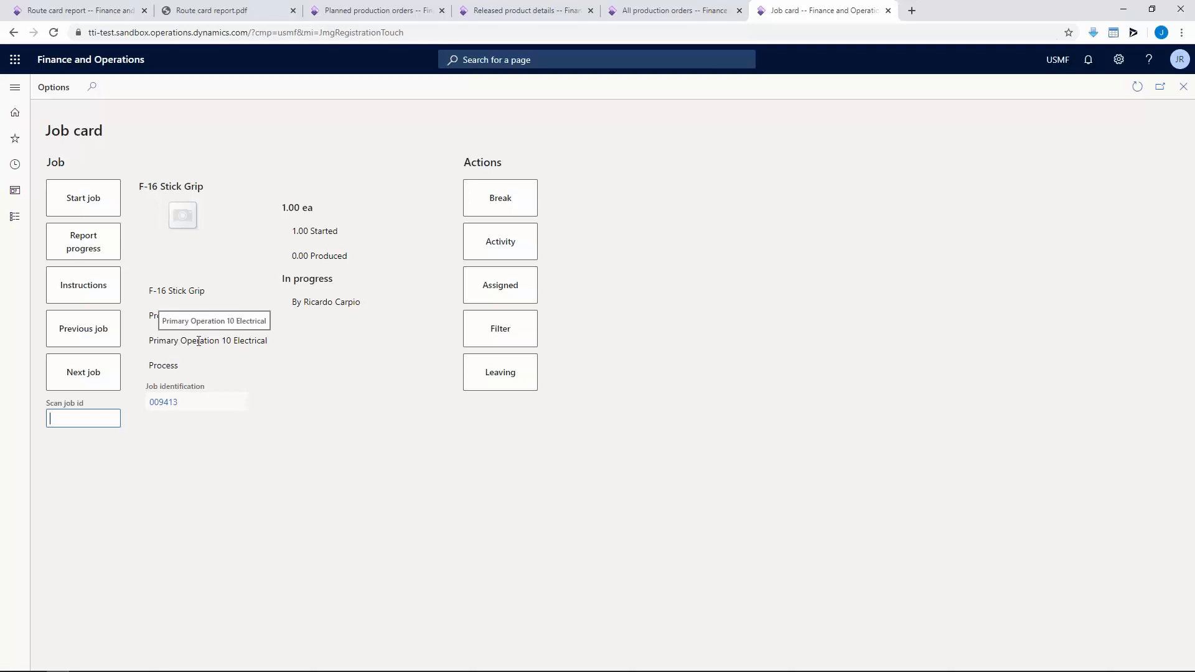
- Report a good quantity of 1 for the Electrical operation, set its job status to Completed and submit the progress
{"action": "left_click", "coordinate": [83, 242]}
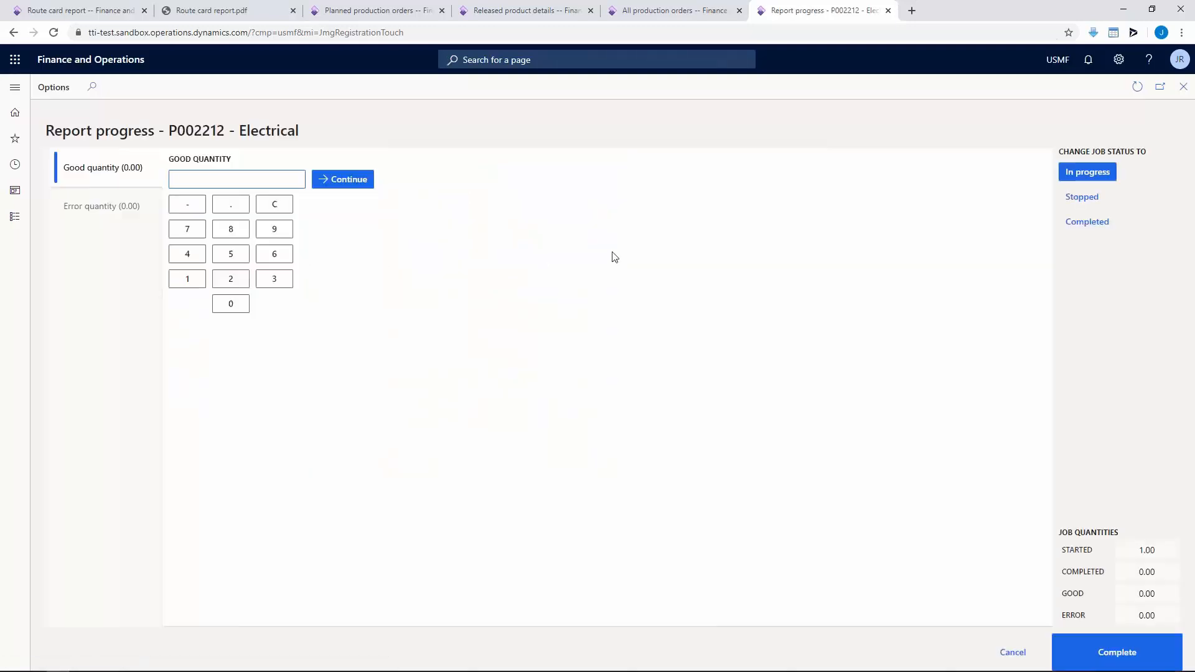
{"action": "left_click", "coordinate": [193, 281]}
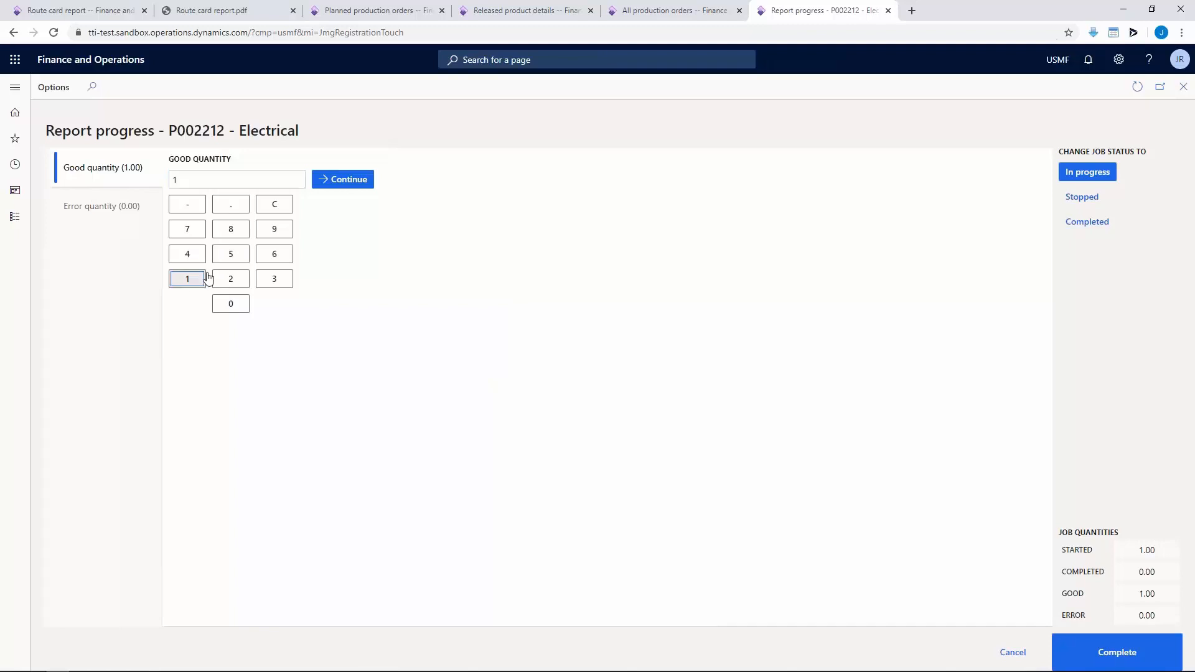
{"action": "left_click", "coordinate": [347, 180]}
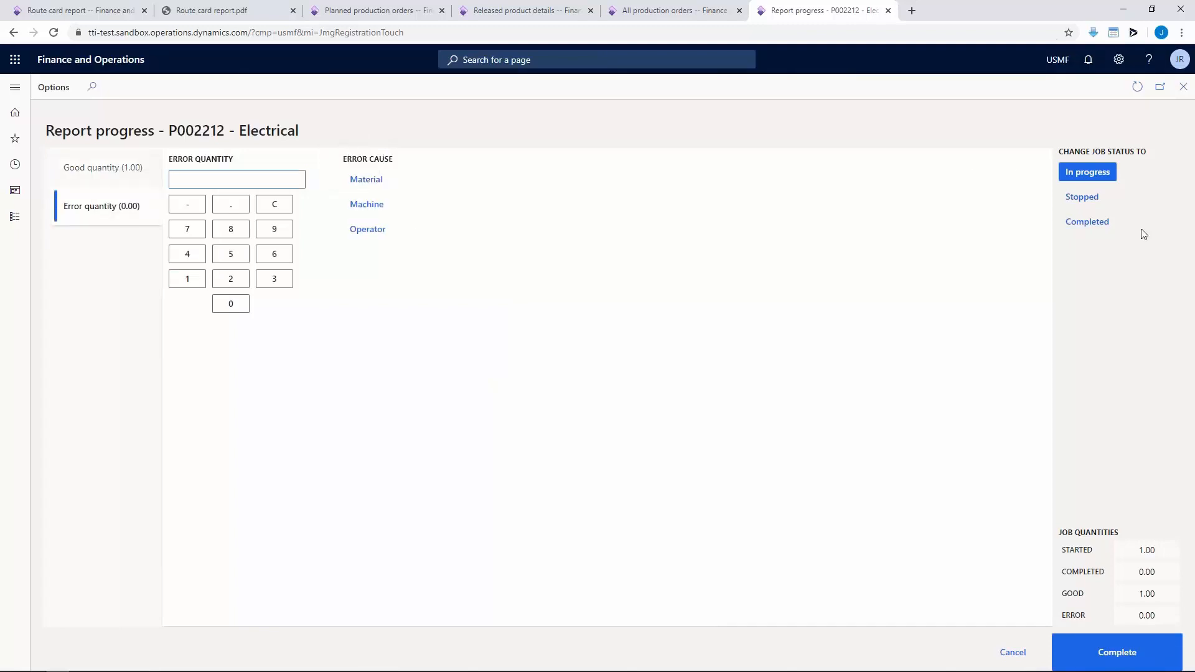
{"action": "left_click", "coordinate": [1103, 227]}
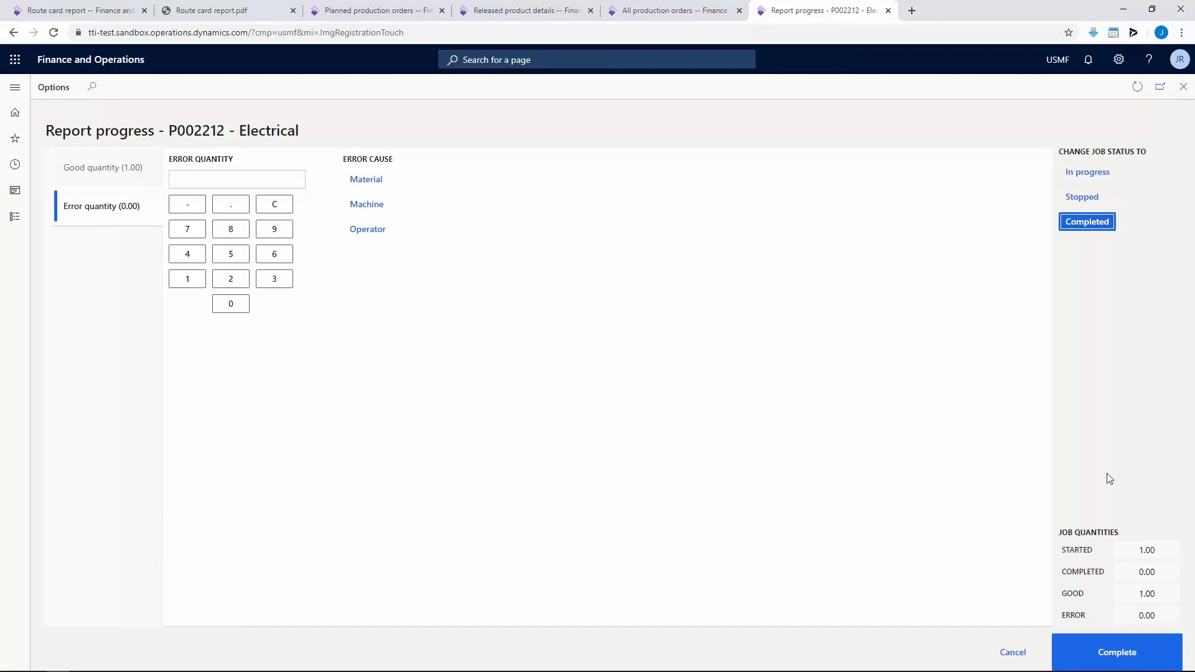
{"action": "left_click", "coordinate": [1102, 663]}
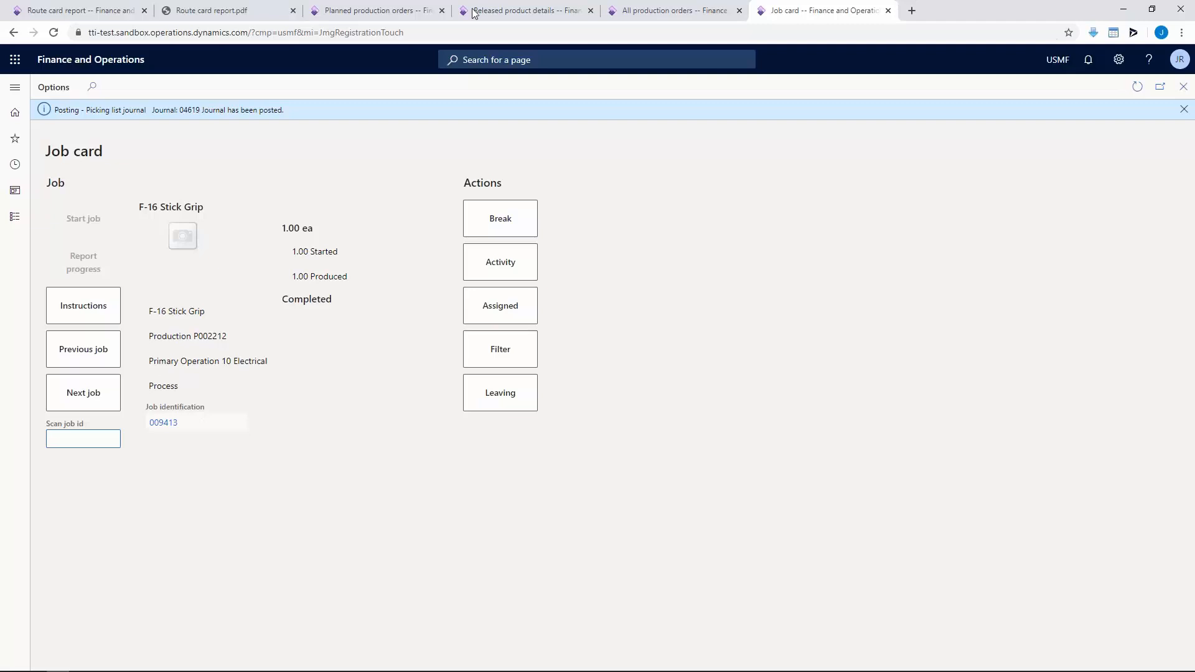
- Check the next operation on the route card, then load job 009414 for operation 20 Weld and P and start it with quantity 1.00
{"action": "left_click", "coordinate": [248, 11]}
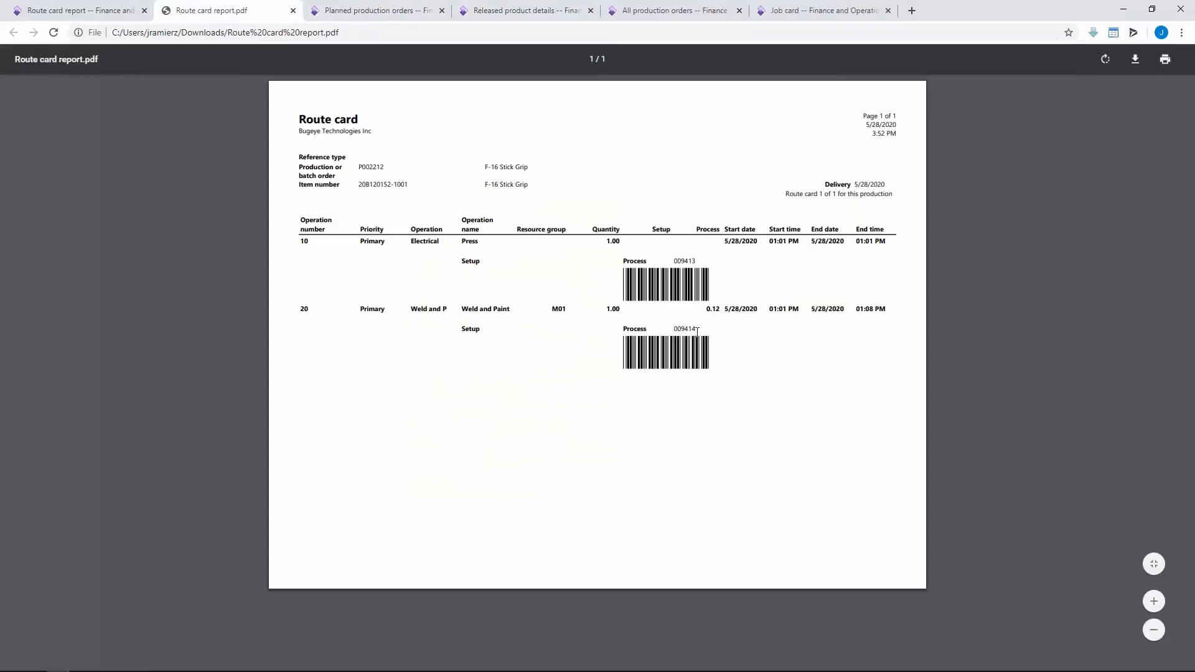
{"action": "left_click", "coordinate": [802, 9]}
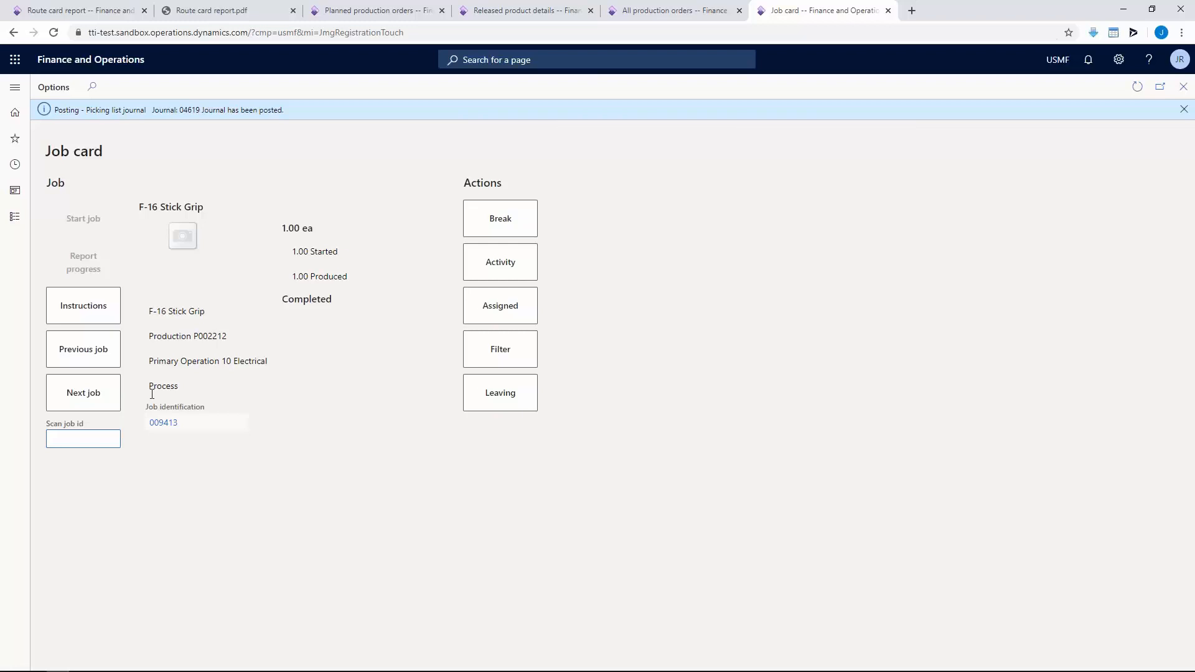
{"action": "left_click", "coordinate": [87, 403]}
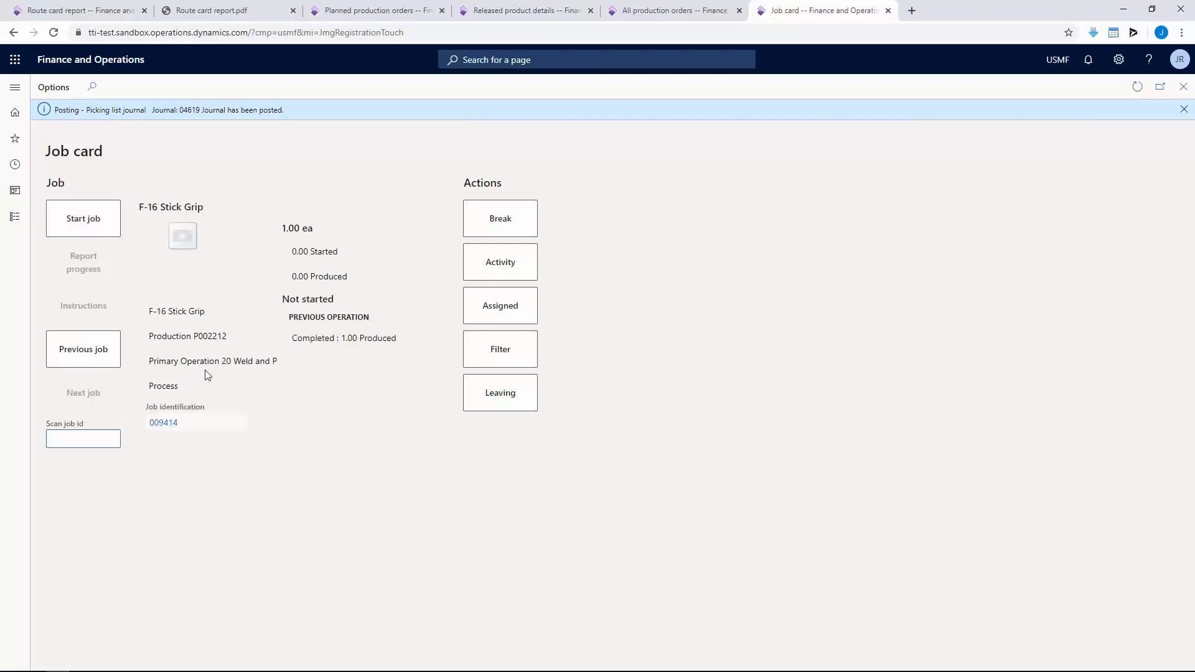
{"action": "left_click_drag", "start_coordinate": [205, 362], "coordinate": [264, 363]}
{"action": "left_click", "coordinate": [84, 218]}
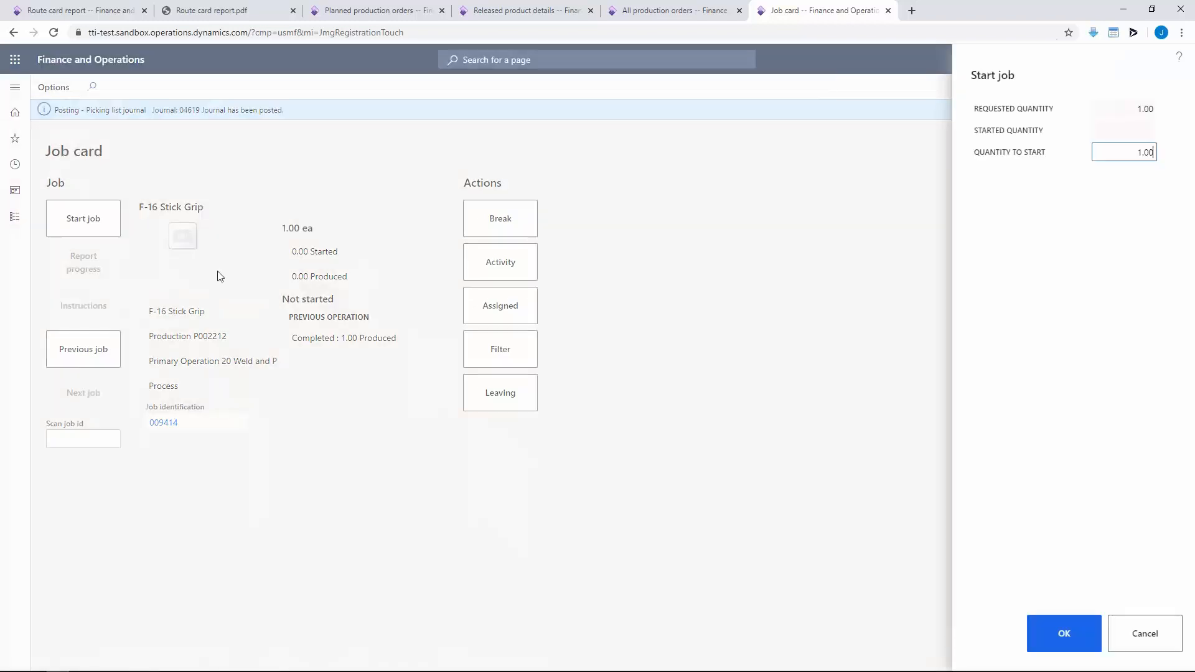
{"action": "left_click", "coordinate": [1064, 632]}
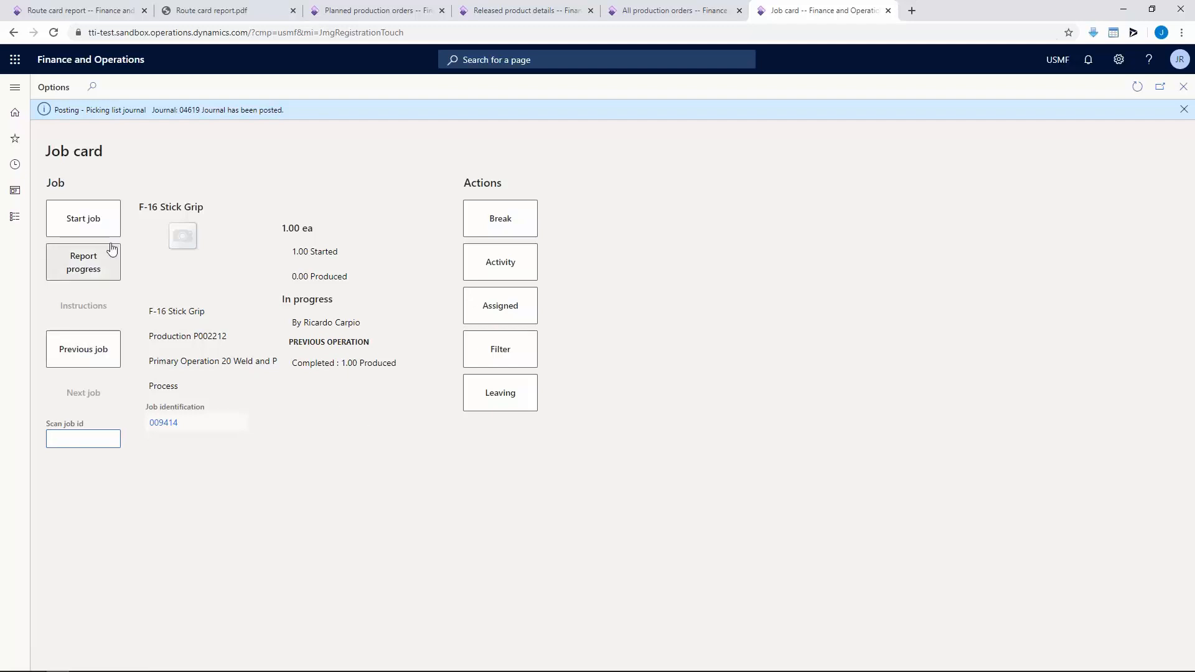
- Report a good quantity of 1 for the Weld and P operation and complete its job
{"action": "left_click", "coordinate": [107, 264]}
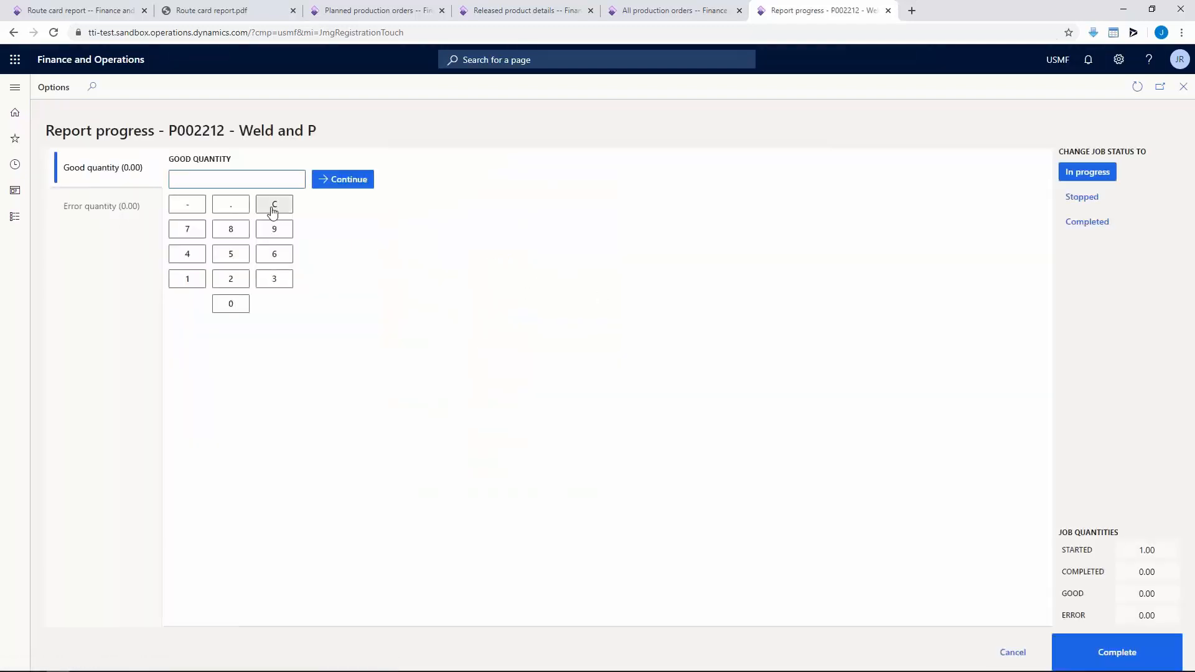
{"action": "type", "text": "1"}
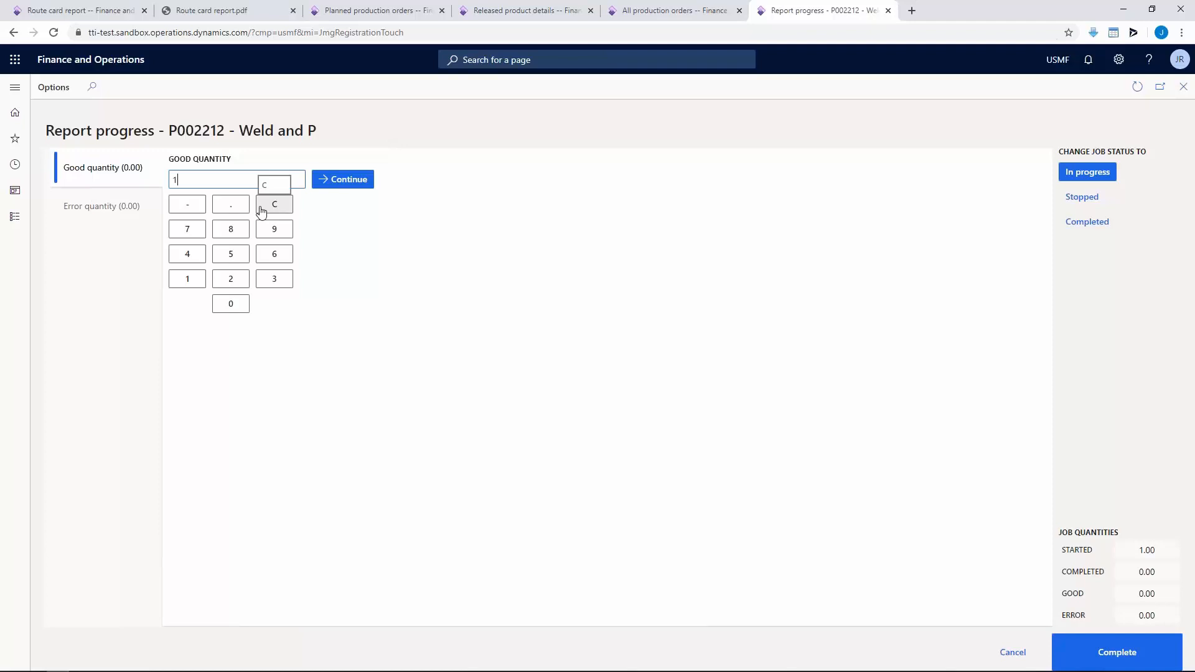
{"action": "left_click", "coordinate": [346, 182]}
{"action": "left_click", "coordinate": [1106, 223]}
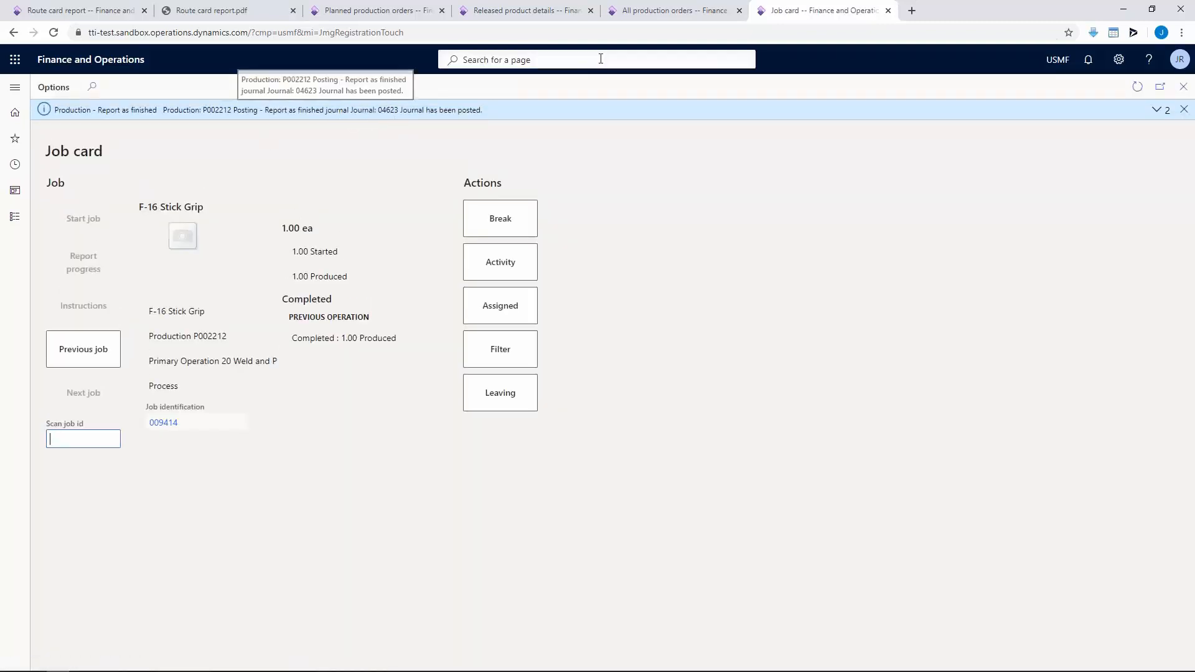
- Return to the production orders list and open all production journals of the F-16 Stick Grip order
{"action": "left_click", "coordinate": [646, 13]}
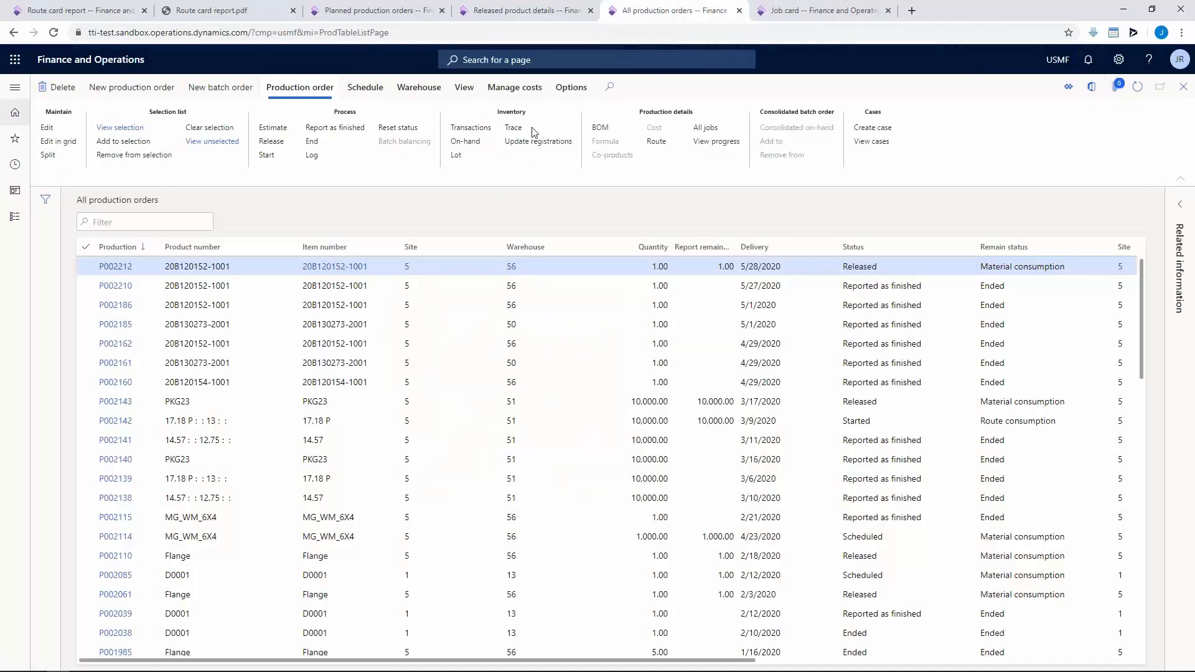
{"action": "left_click", "coordinate": [463, 87]}
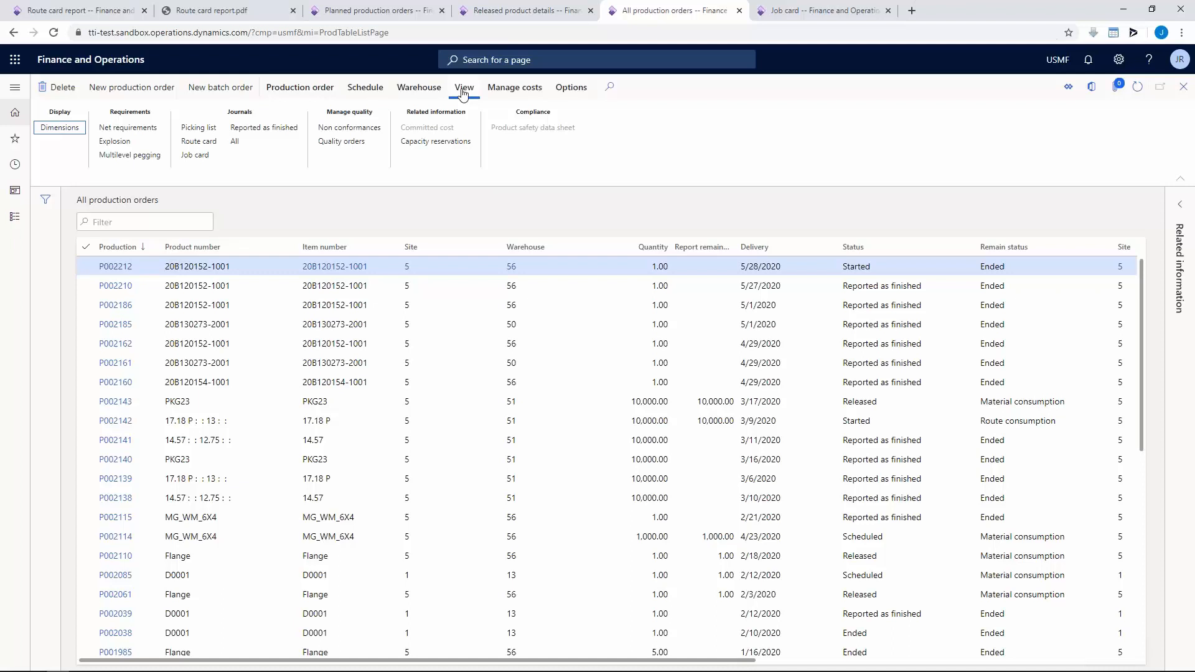
{"action": "left_click", "coordinate": [365, 88]}
{"action": "left_click", "coordinate": [416, 87]}
{"action": "left_click", "coordinate": [366, 90]}
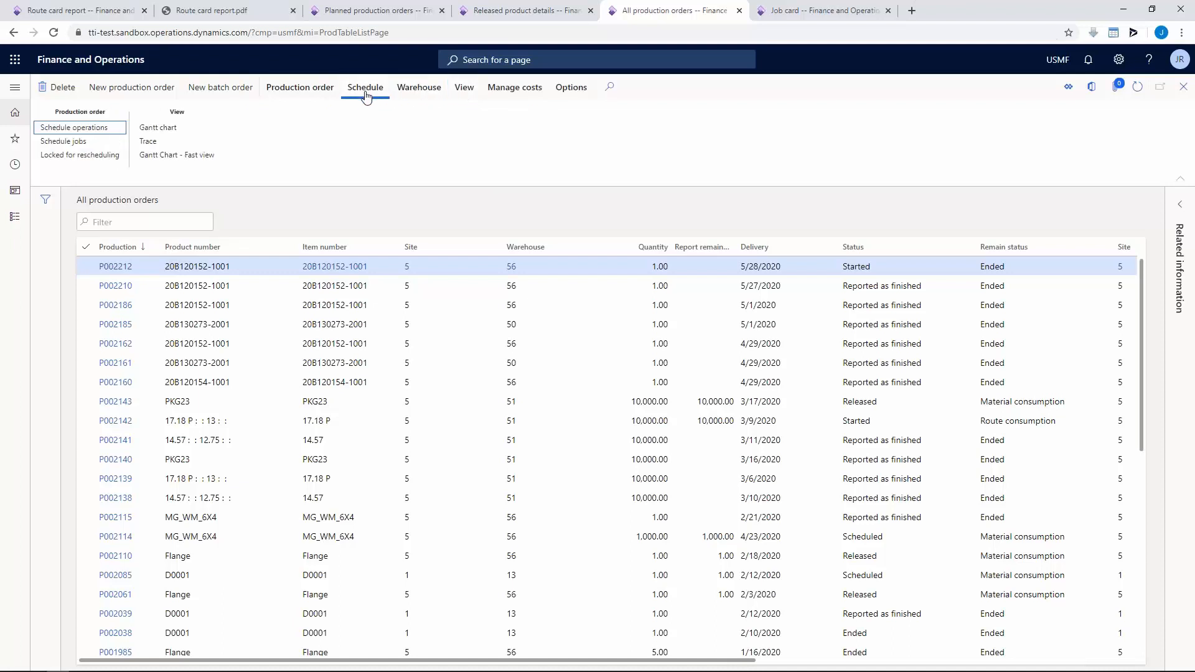
{"action": "left_click", "coordinate": [463, 88]}
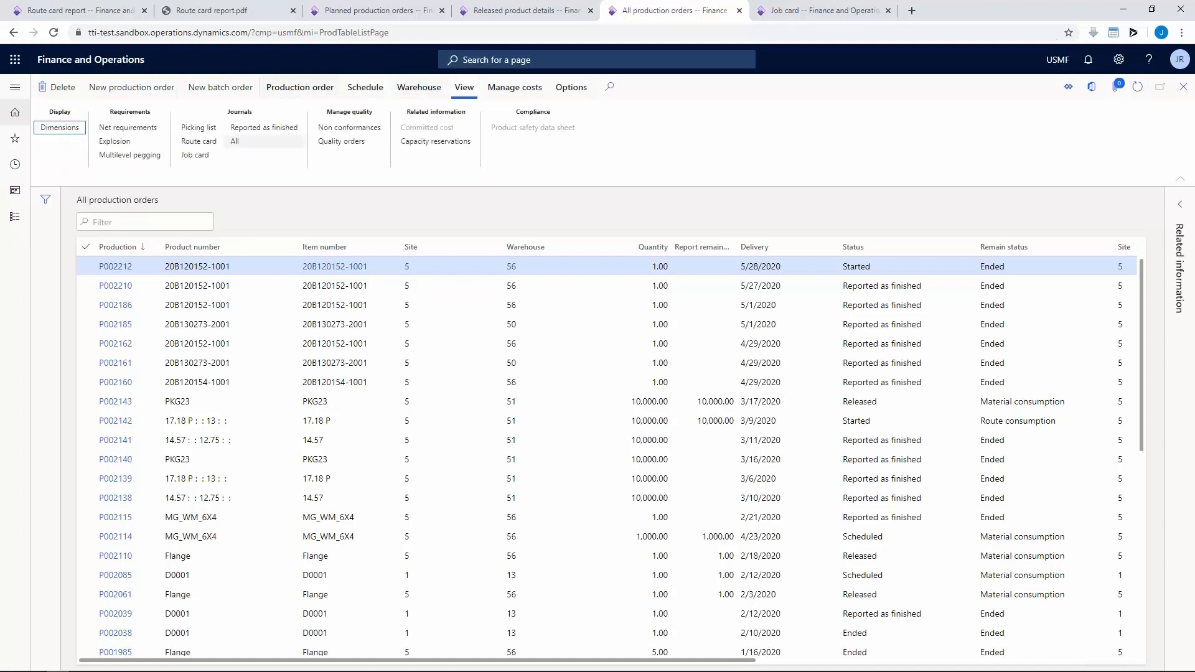
{"action": "left_click", "coordinate": [250, 147]}
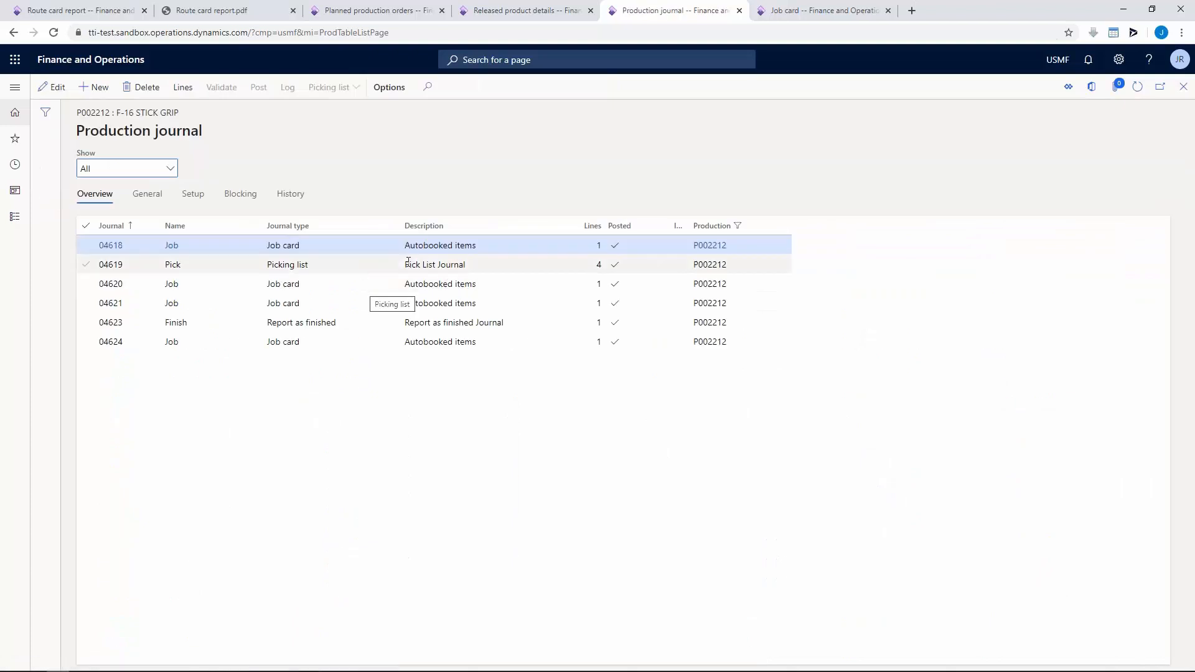
- Inspect the material consumption lines of Pick List Journal 04619, then return to the production journals
{"action": "left_click", "coordinate": [408, 261]}
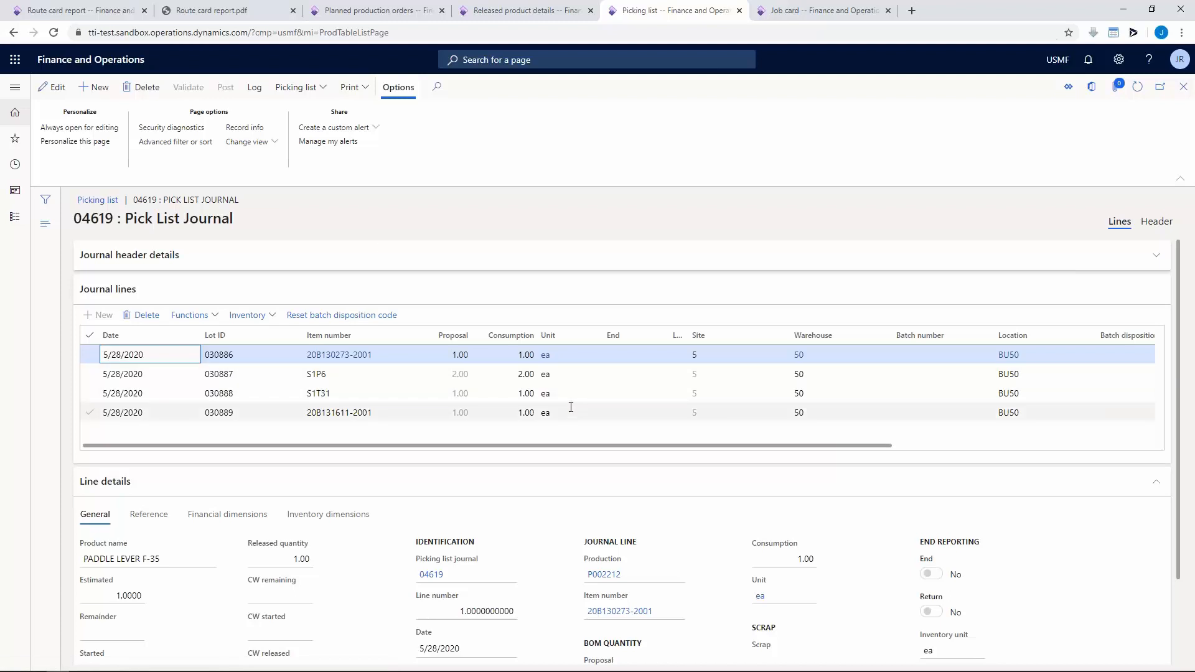
{"action": "mouse_move", "coordinate": [571, 407]}
{"action": "key", "text": "Escape"}
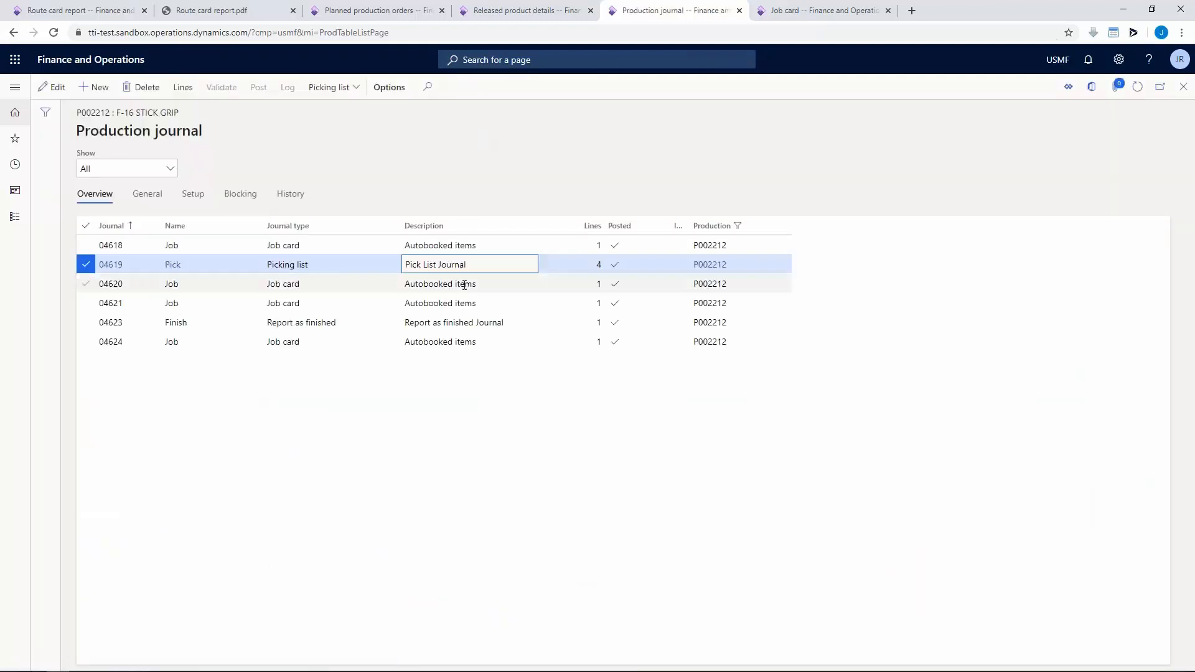
- Review the lines of job card journals 04624, 04621 and 04620, then return to the production orders list
{"action": "left_click", "coordinate": [447, 341]}
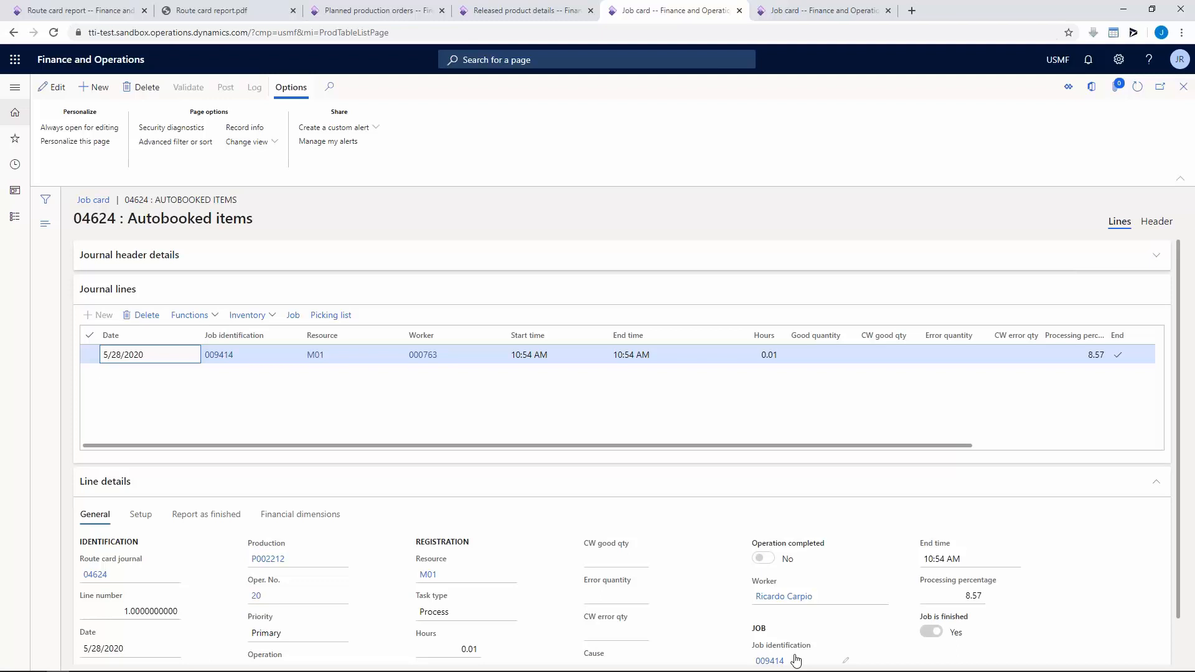
{"action": "key", "text": "Escape"}
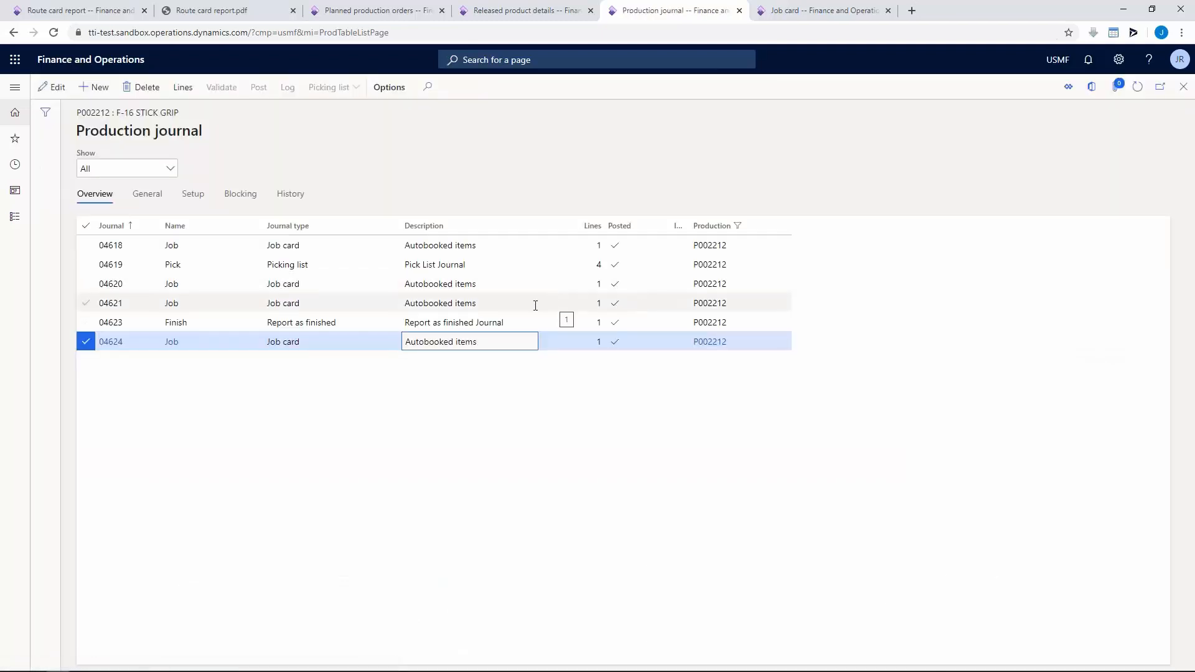
{"action": "left_click", "coordinate": [533, 302]}
{"action": "left_click", "coordinate": [182, 87]}
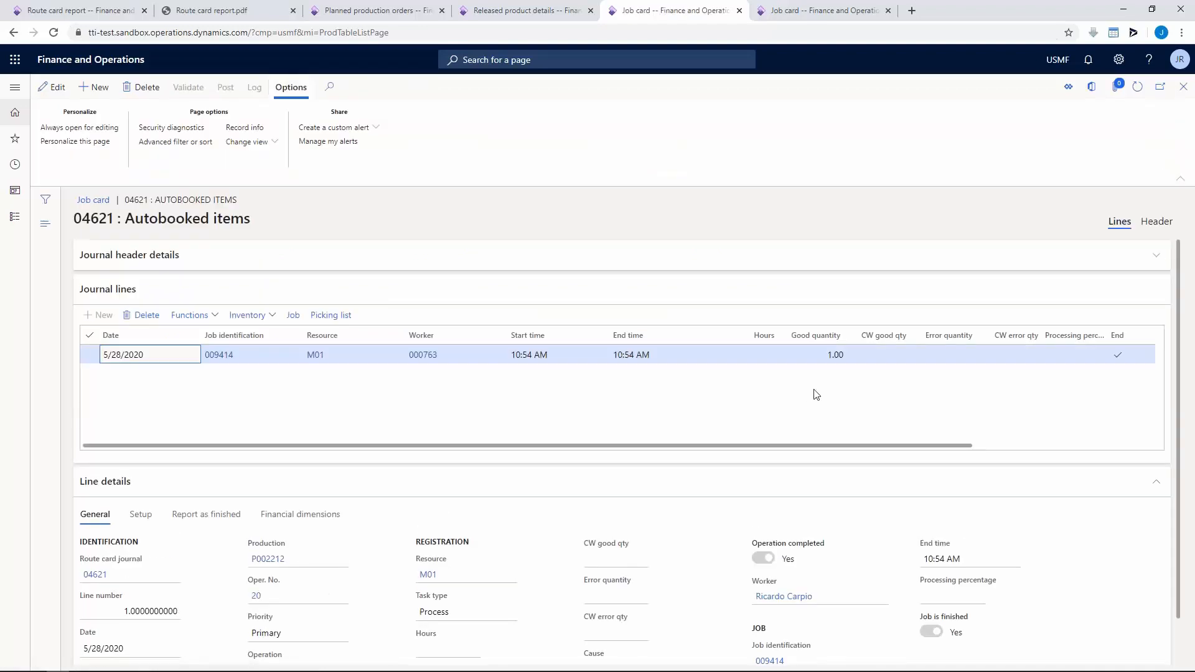
{"action": "key", "text": "Escape"}
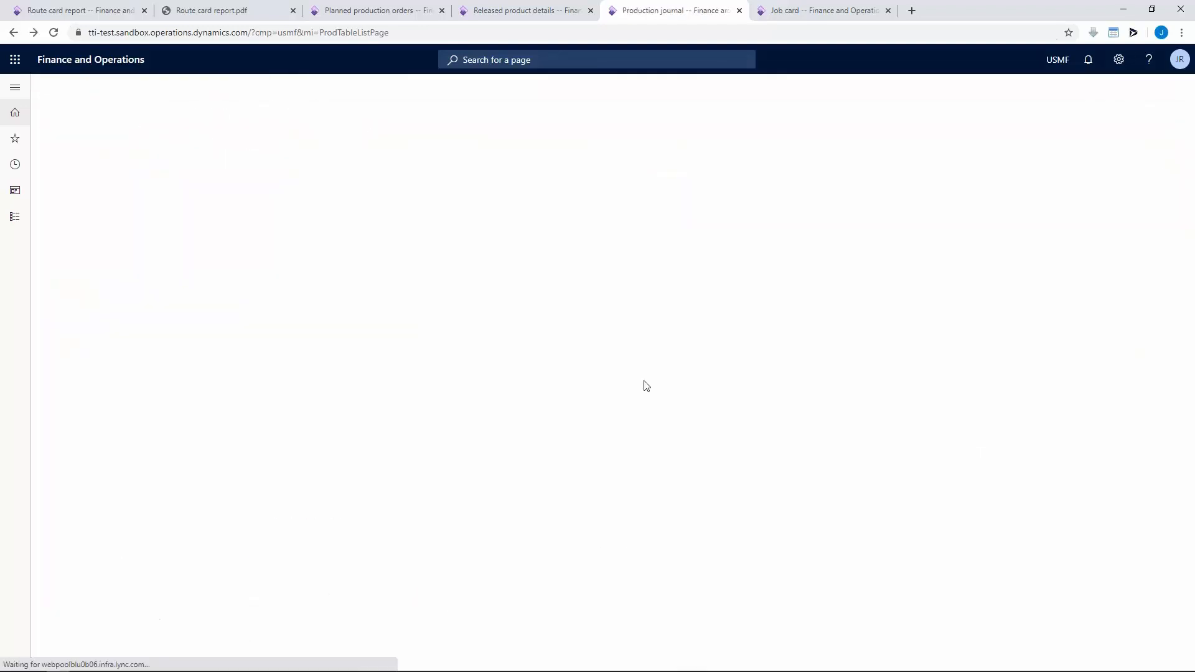
{"action": "left_click", "coordinate": [475, 284]}
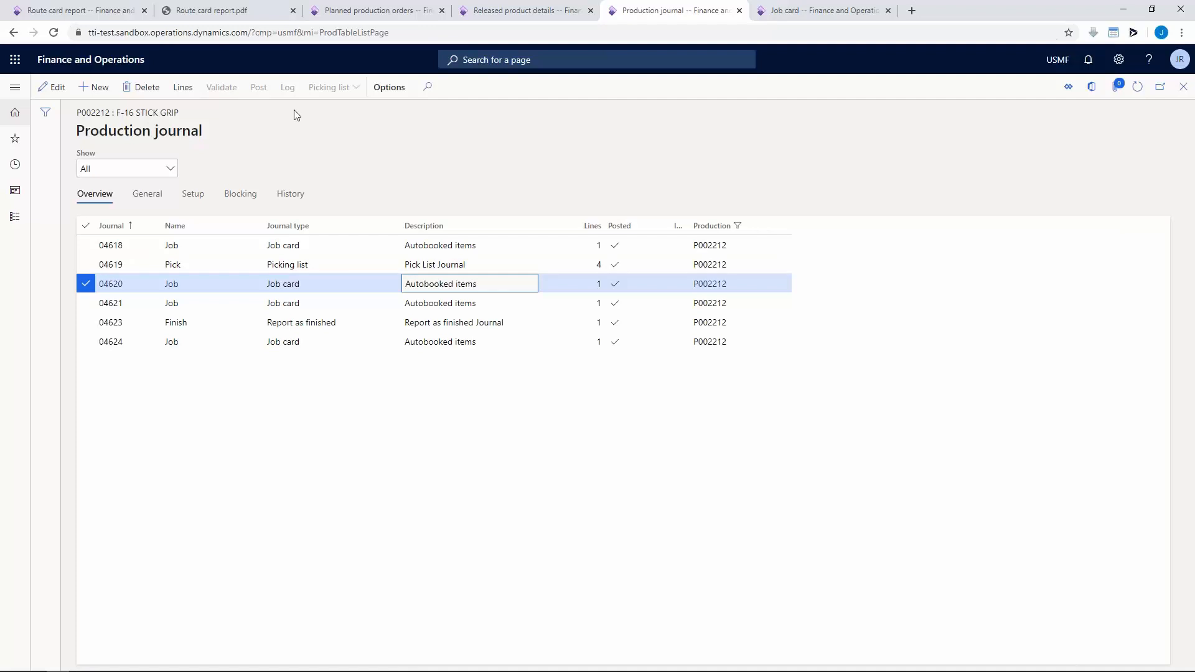
{"action": "left_click", "coordinate": [180, 89]}
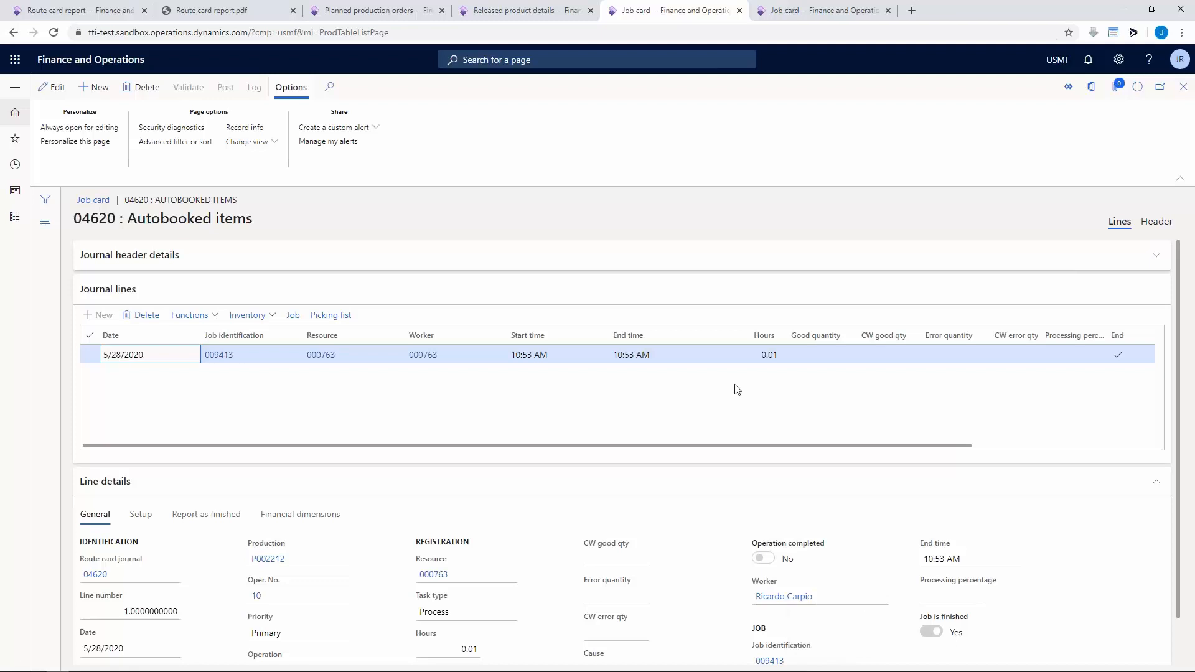
{"action": "key", "text": "Escape"}
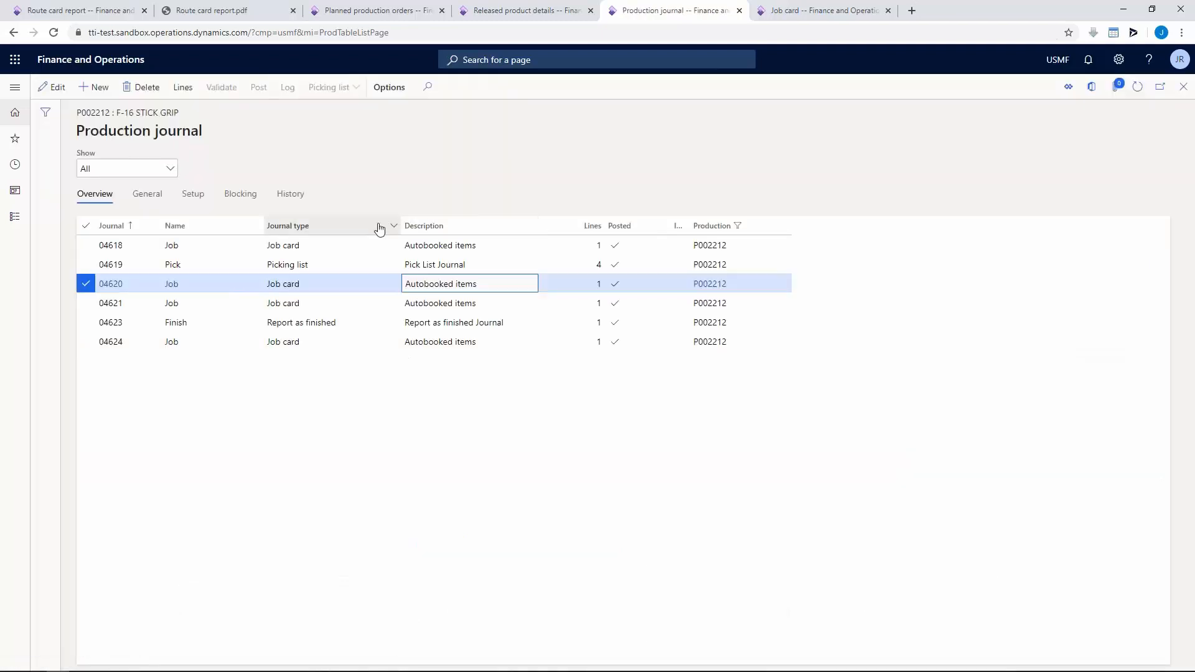
{"action": "key", "text": "Escape"}
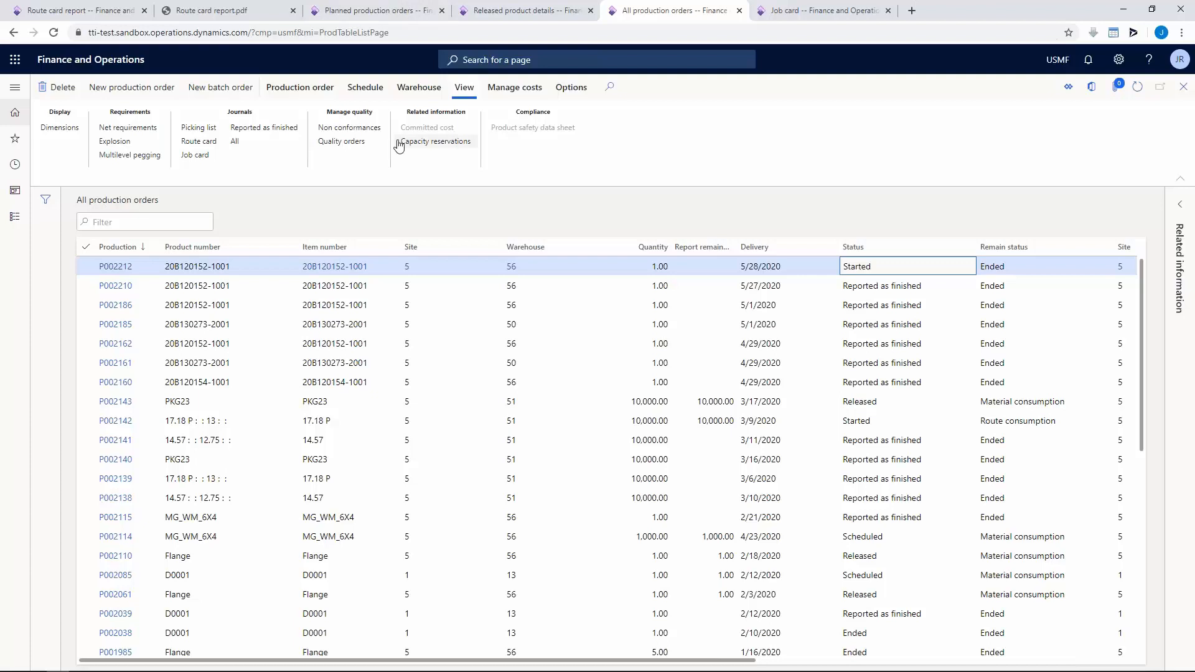
- Check the F-16 Stick Grip's on-hand inventory, including its physical inventory, physical reserved and available physical quantities
{"action": "left_click", "coordinate": [409, 90]}
{"action": "left_click", "coordinate": [293, 90]}
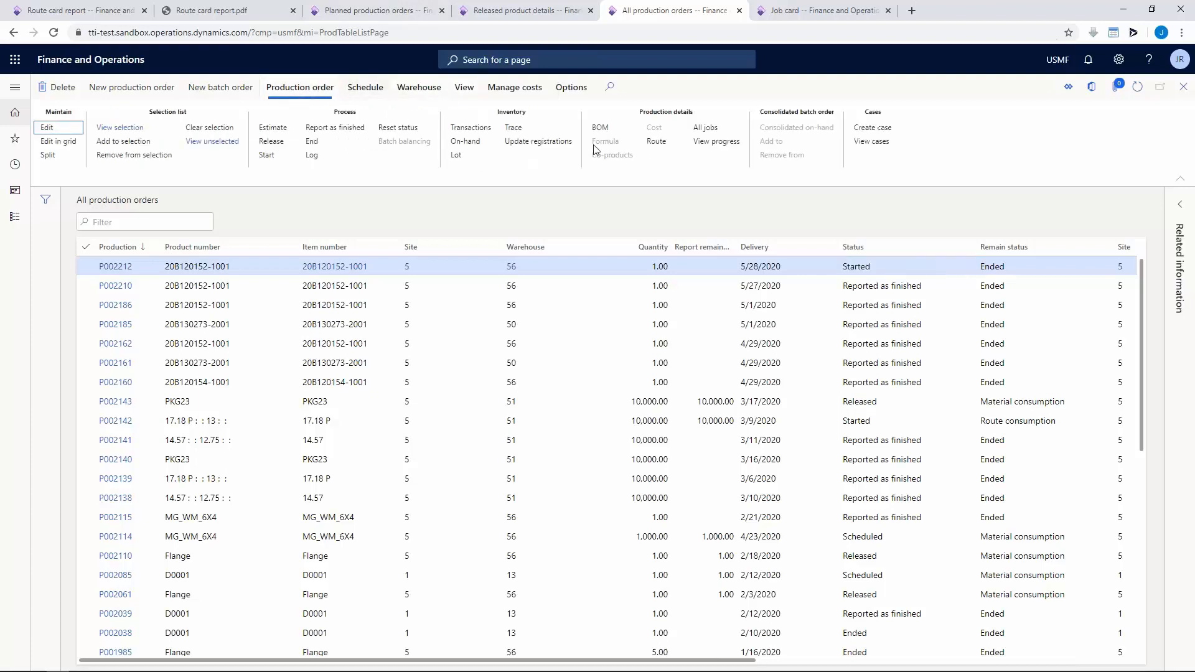
{"action": "left_click", "coordinate": [466, 141]}
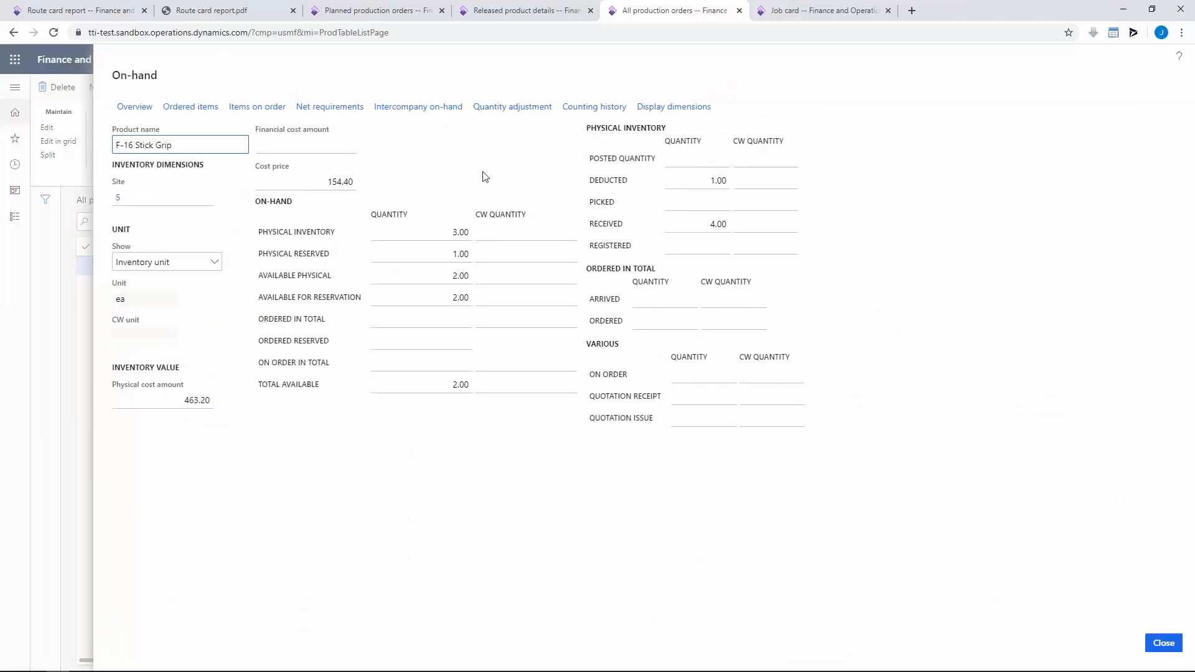
{"action": "left_click", "coordinate": [459, 234]}
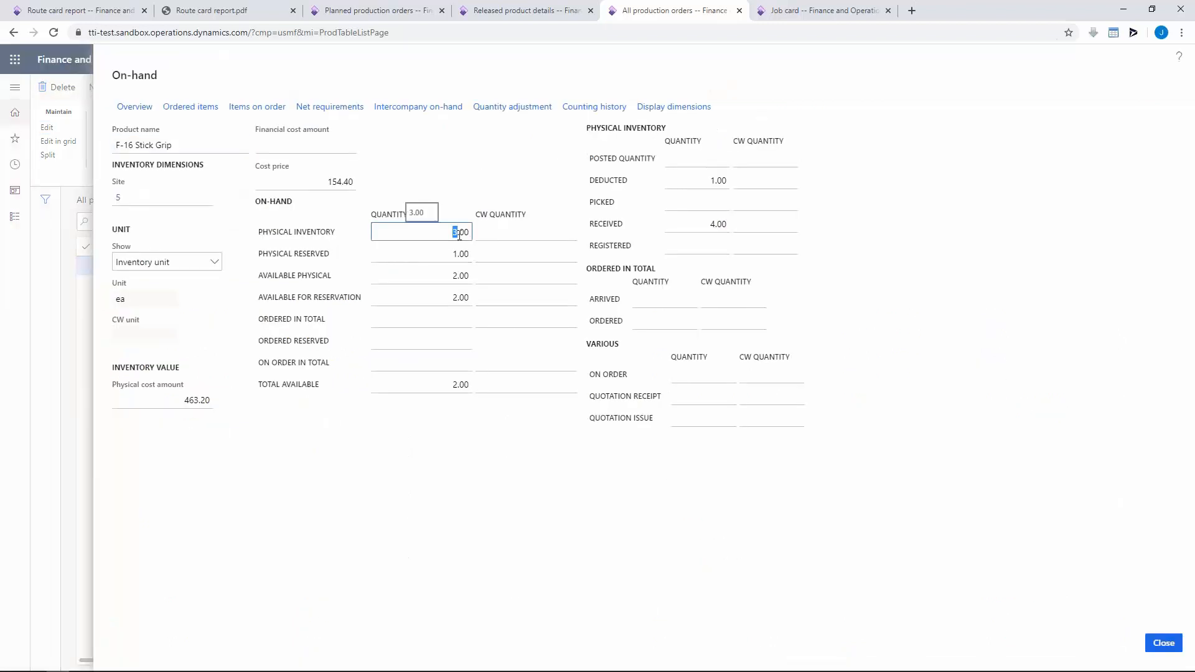
{"action": "left_click", "coordinate": [461, 255]}
{"action": "left_click", "coordinate": [461, 276]}
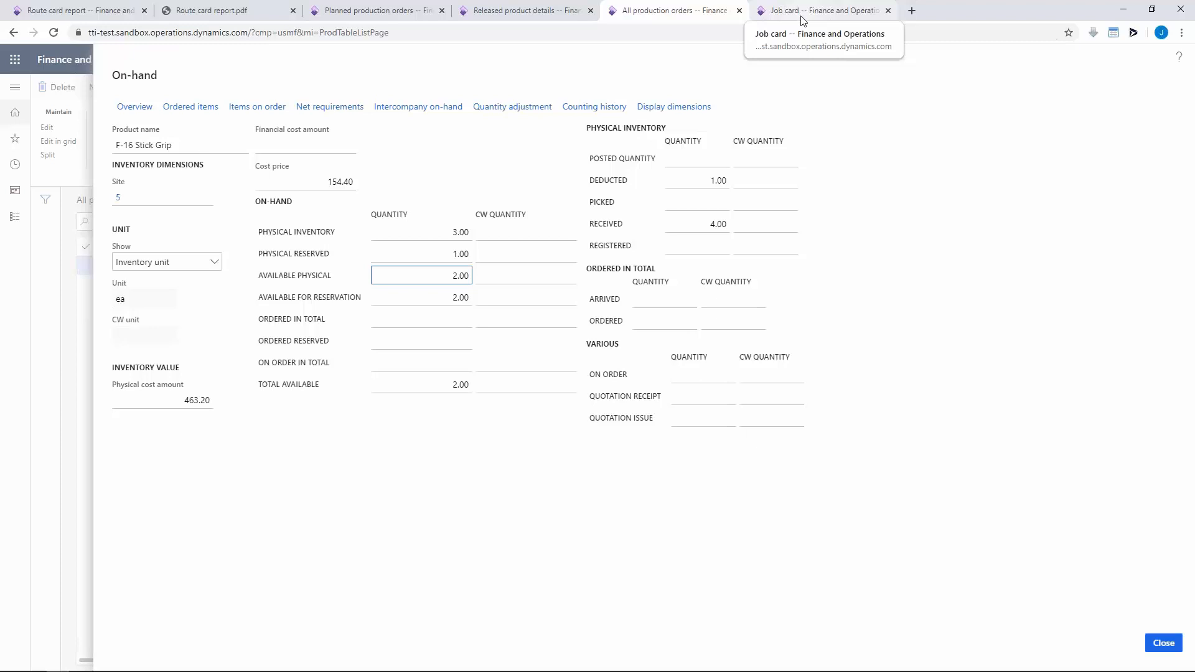
{"action": "key", "text": "Escape"}
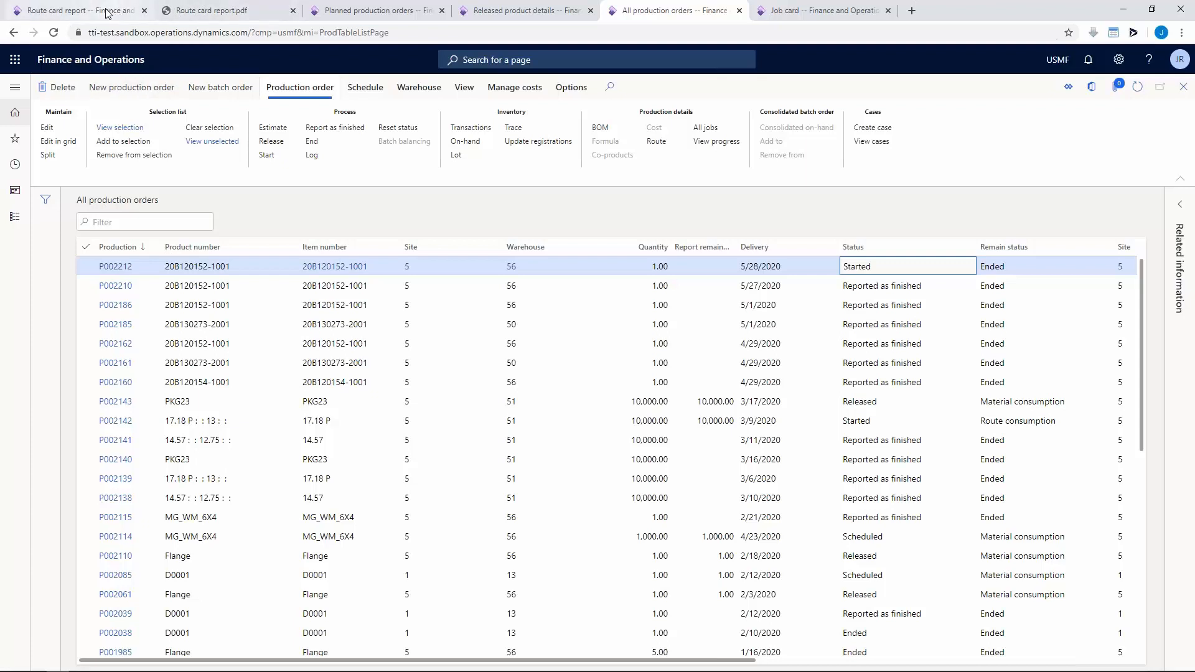
- Replace the route card report with the favorite Production performance workspace and examine its Defects by resource and Production variances for job order costing pages
{"action": "left_click", "coordinate": [78, 11]}
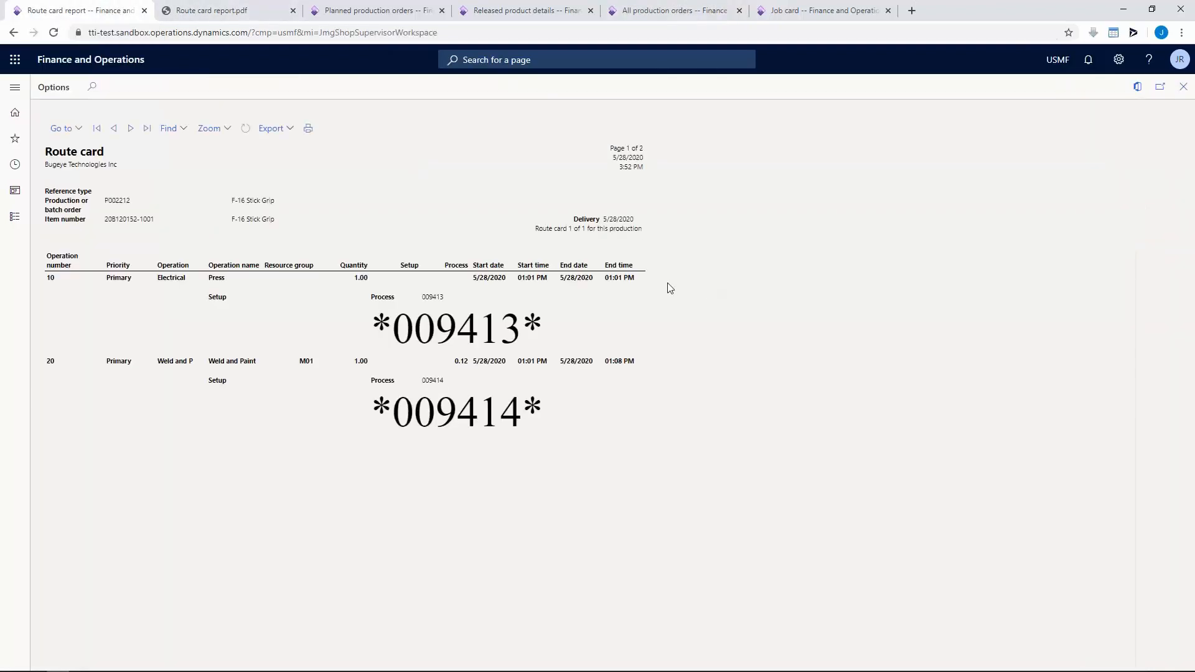
{"action": "left_click", "coordinate": [1182, 88]}
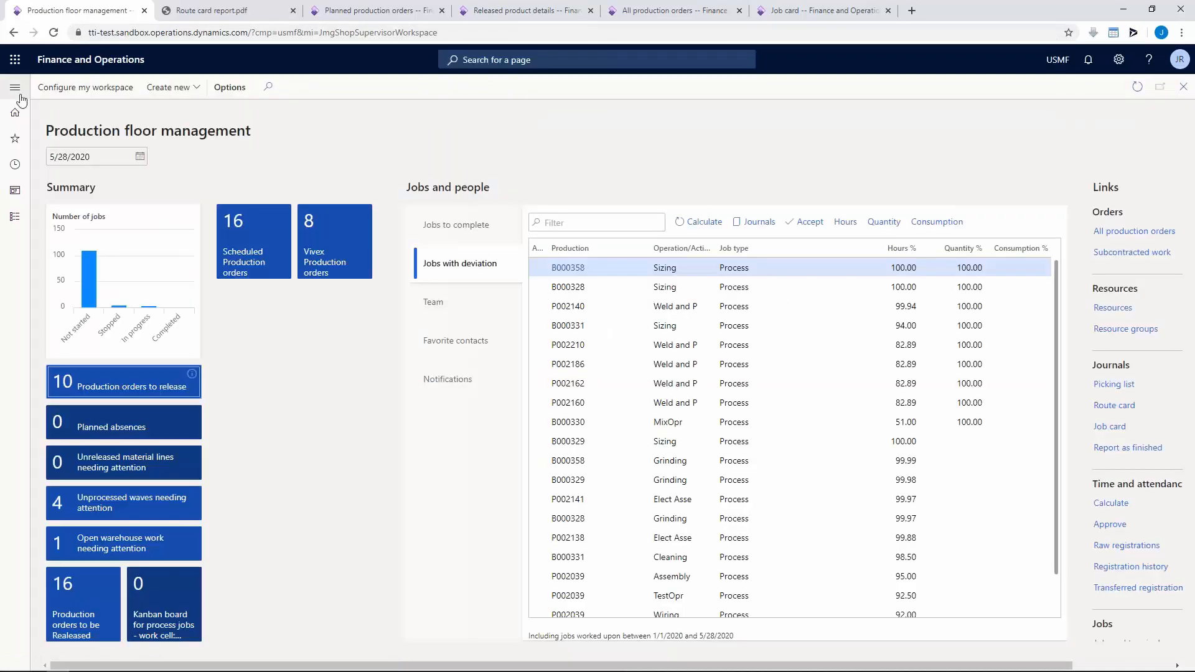
{"action": "left_click", "coordinate": [15, 87]}
{"action": "left_click", "coordinate": [119, 191]}
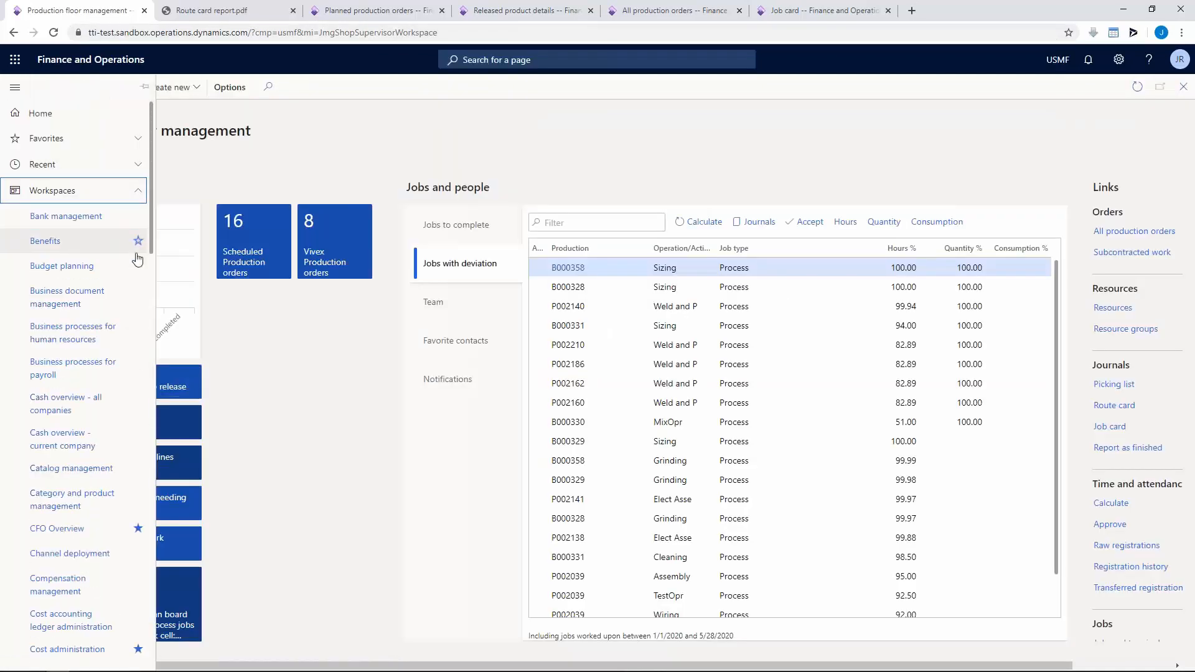
{"action": "left_click", "coordinate": [119, 151]}
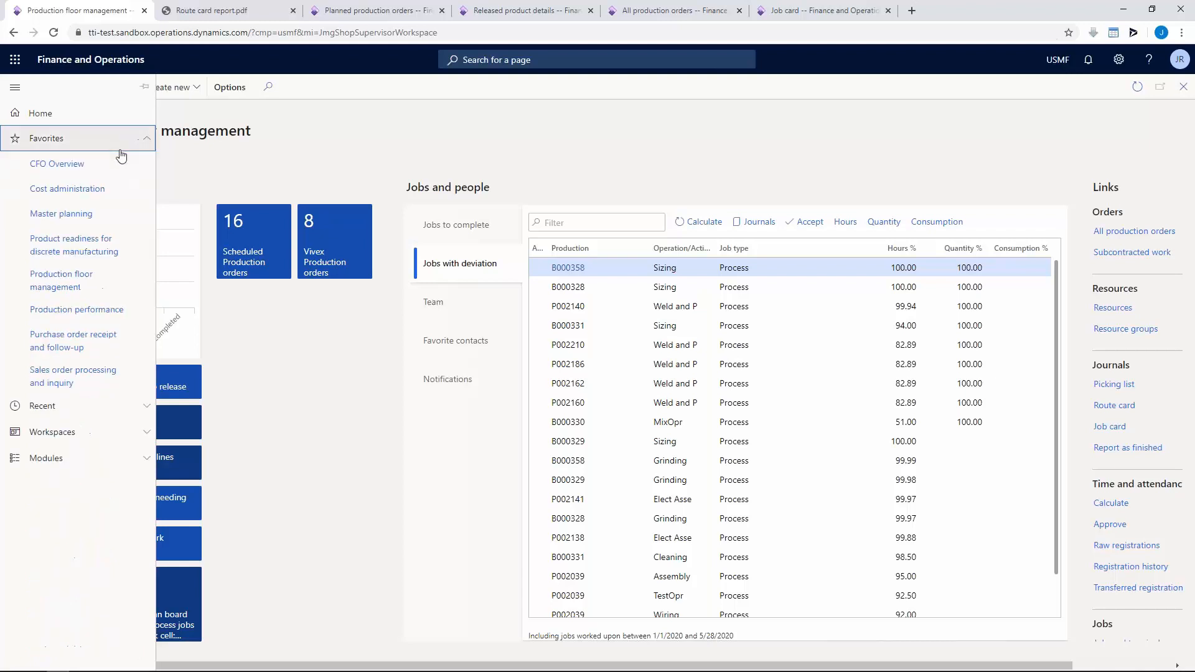
{"action": "left_click", "coordinate": [147, 310]}
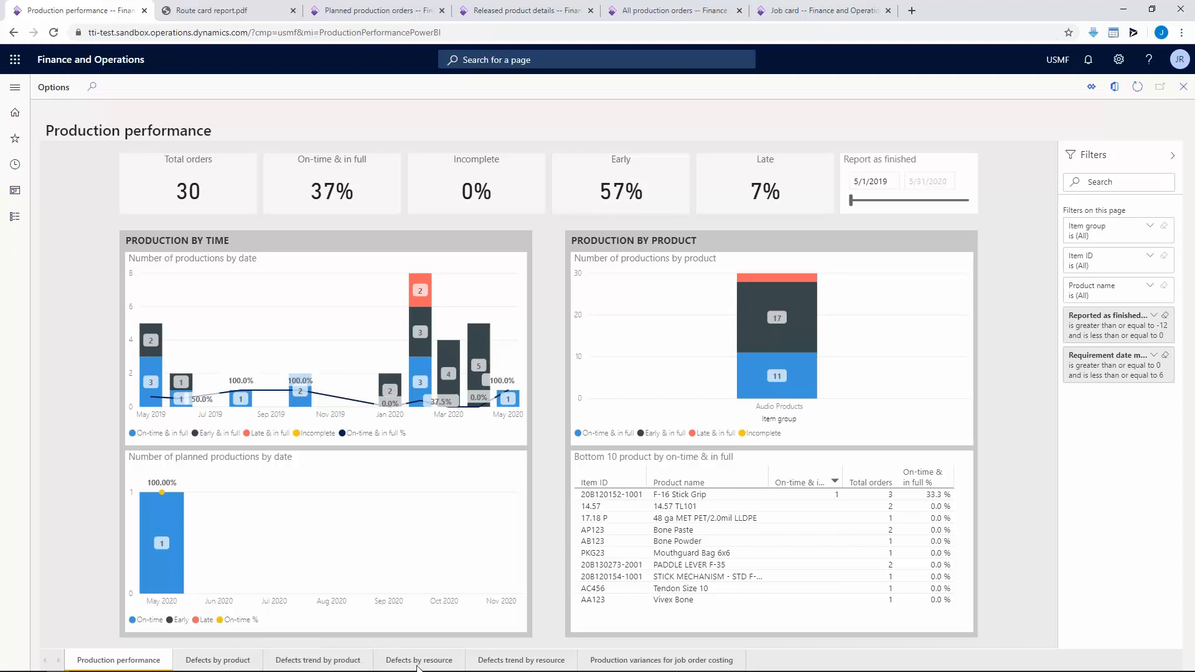
{"action": "left_click", "coordinate": [419, 661]}
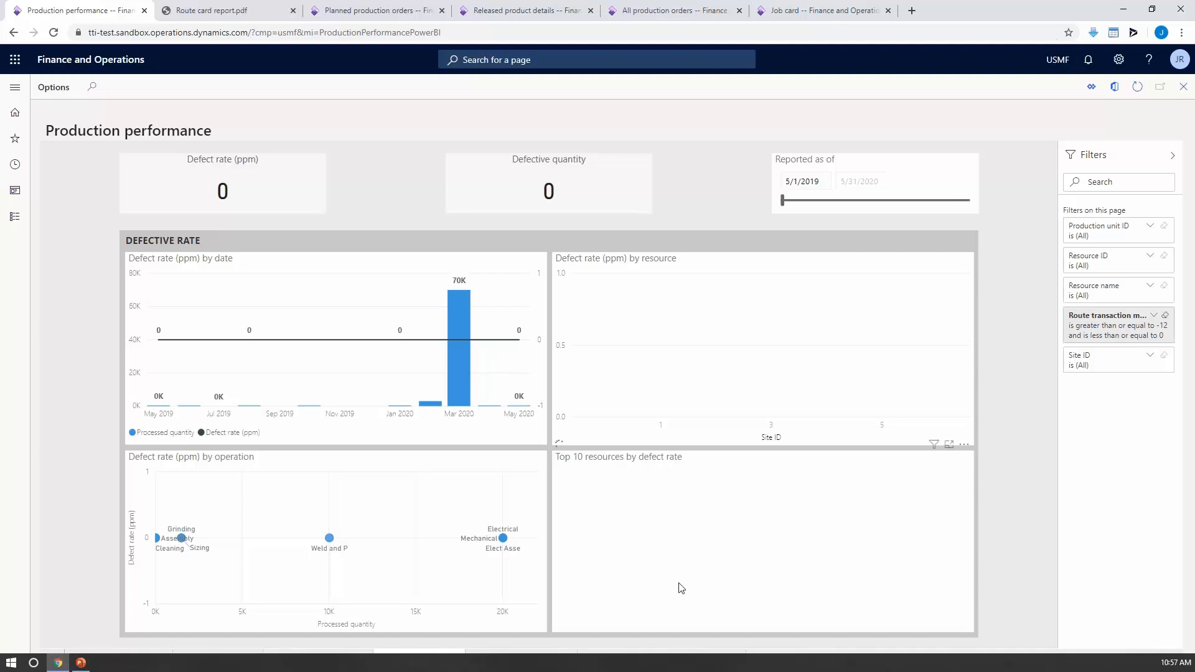
{"action": "left_click", "coordinate": [631, 661]}
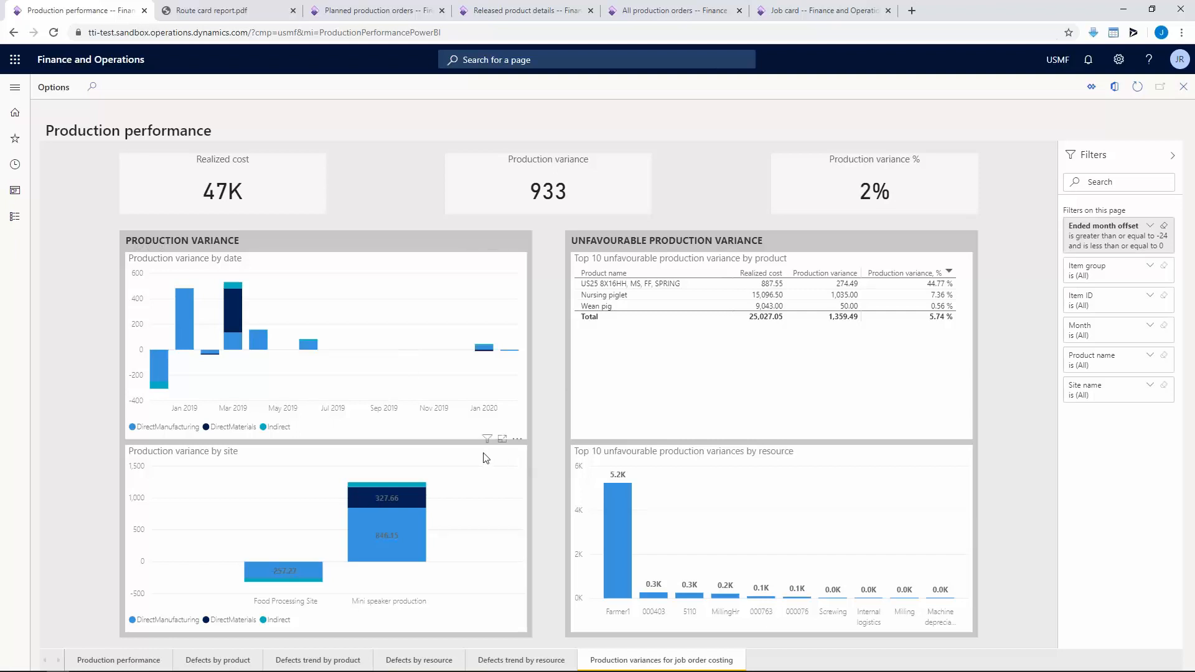
- Browse the Production control module's pages and expand its IoT Intelligence setup group to show the scenario options
{"action": "left_click", "coordinate": [15, 87]}
{"action": "left_click", "coordinate": [87, 139]}
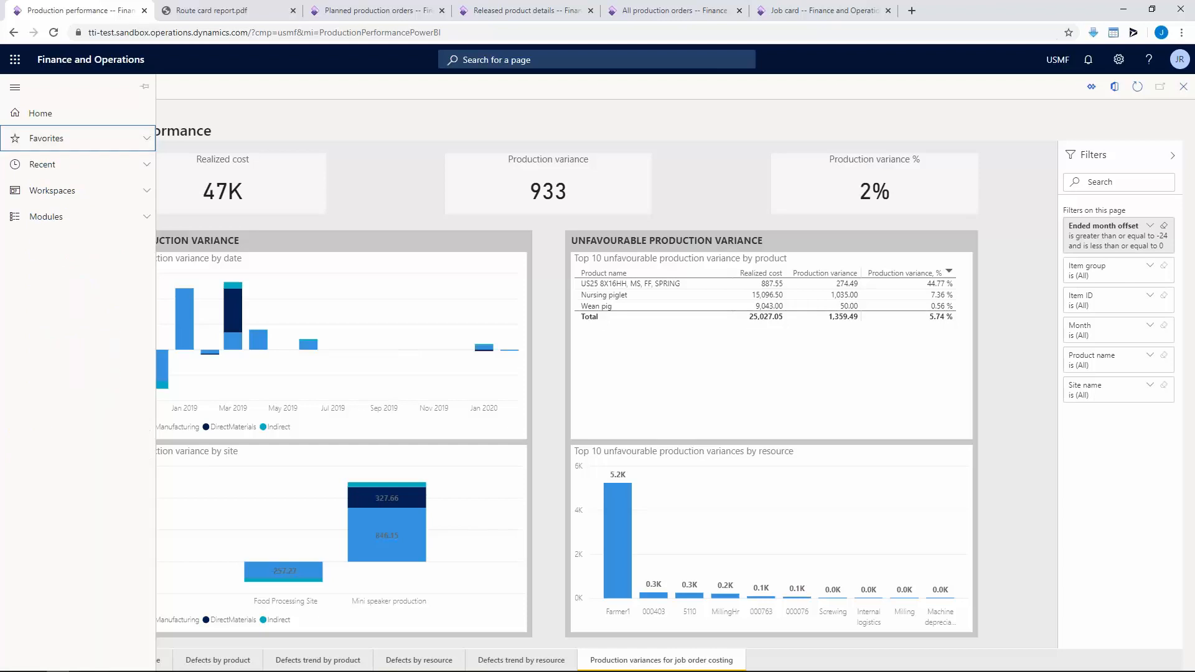
{"action": "left_click", "coordinate": [83, 217]}
{"action": "left_click_drag", "start_coordinate": [147, 398], "coordinate": [102, 520]}
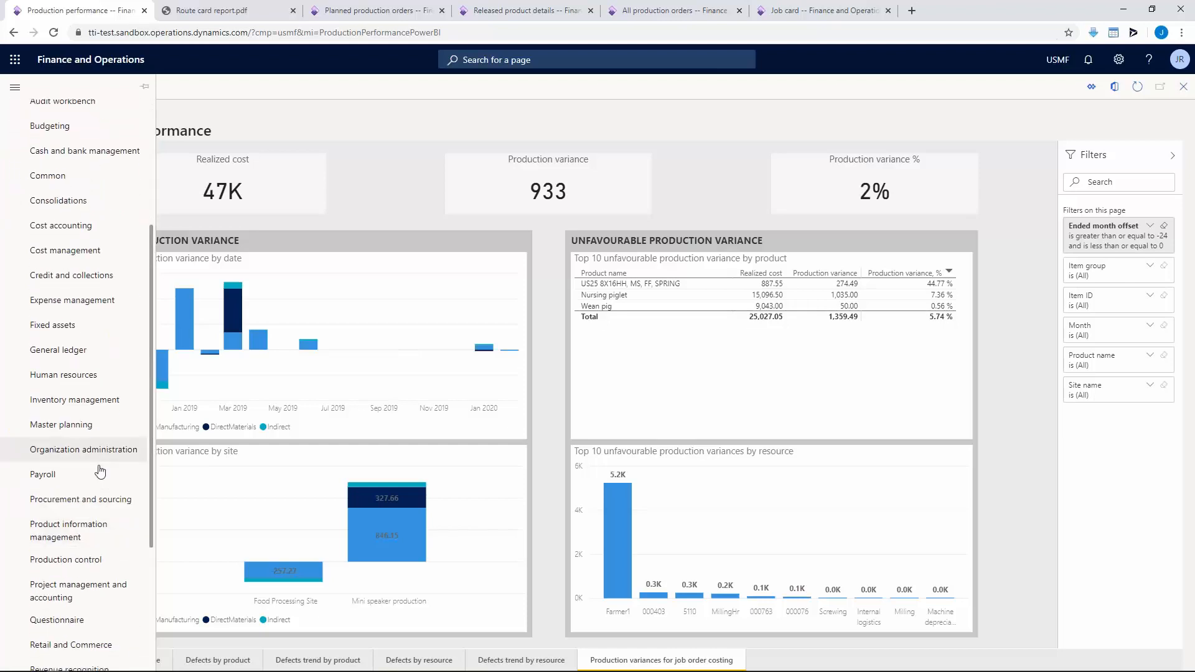
{"action": "left_click", "coordinate": [61, 563]}
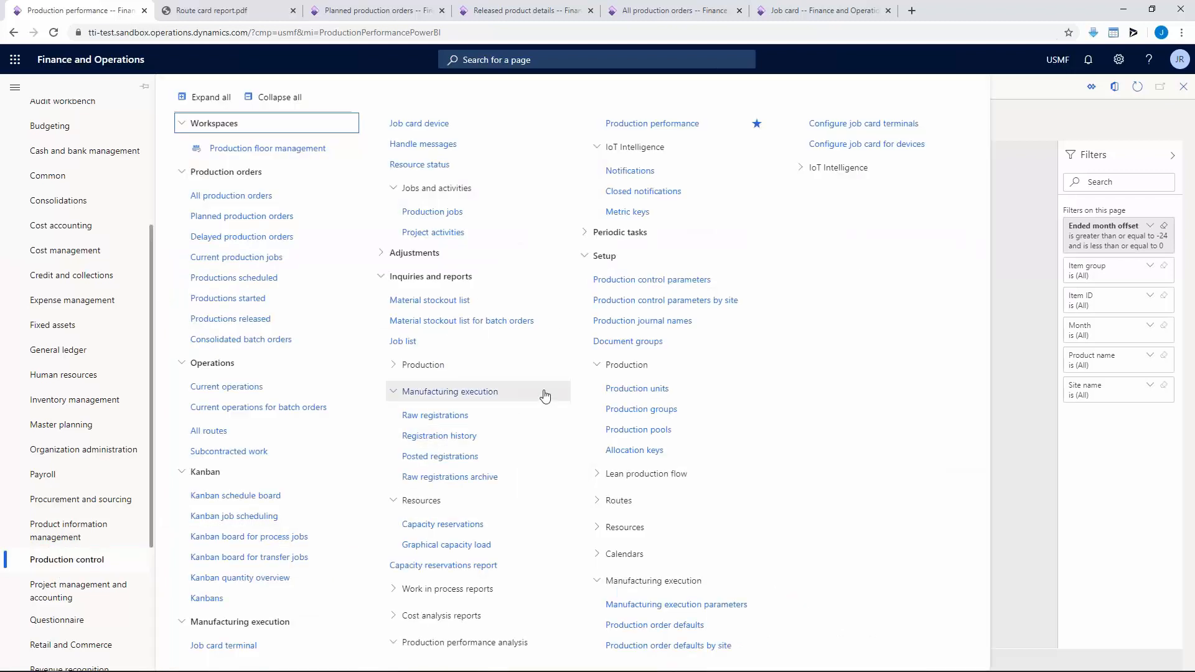
{"action": "left_click", "coordinate": [814, 168]}
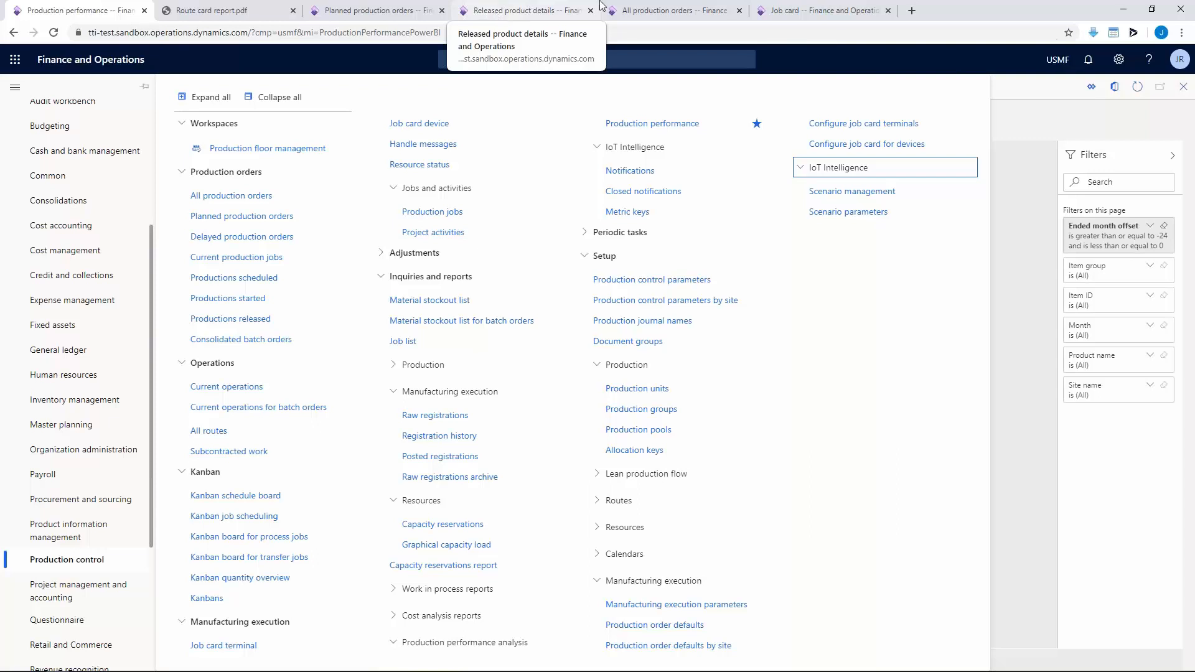
- View the cost comparison of the ended D0001 production order and drill into the indirect costs of the unit cost chart
{"action": "left_click", "coordinate": [501, 11]}
{"action": "left_click", "coordinate": [645, 8]}
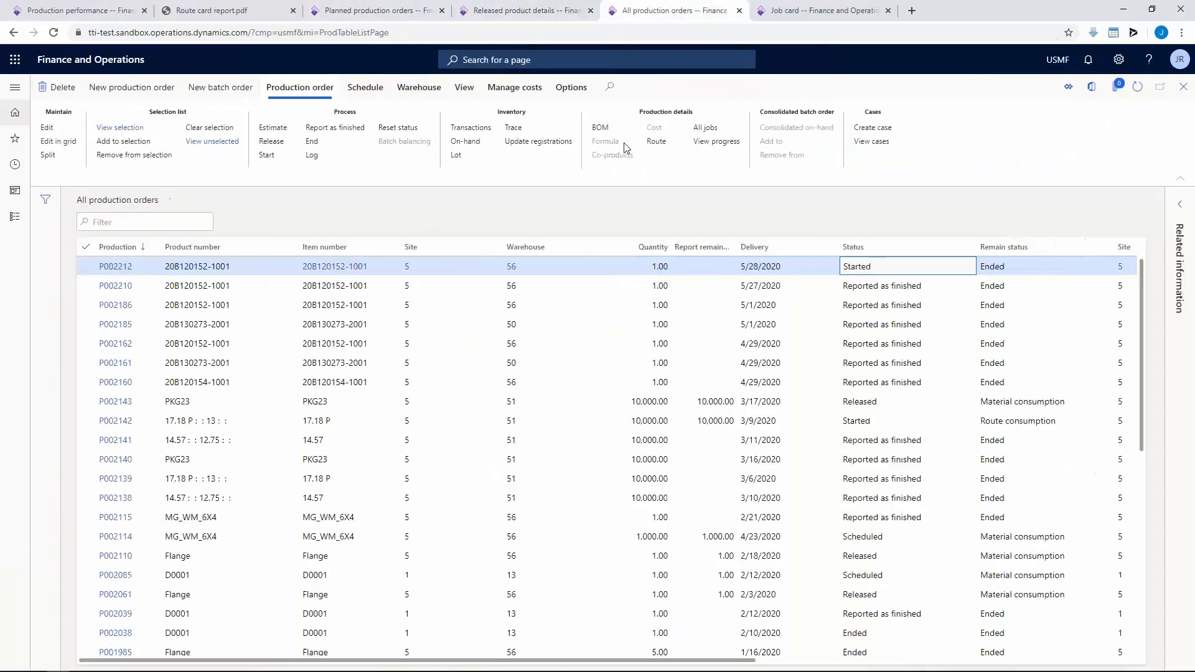
{"action": "left_click", "coordinate": [858, 632]}
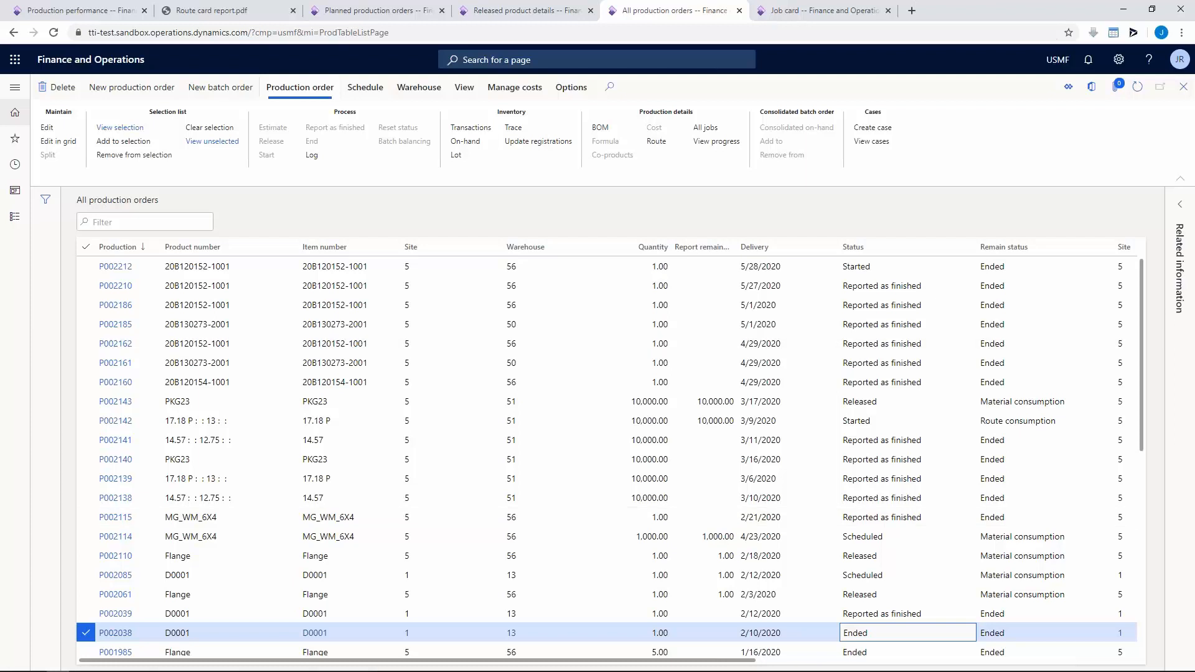
{"action": "left_click", "coordinate": [511, 88]}
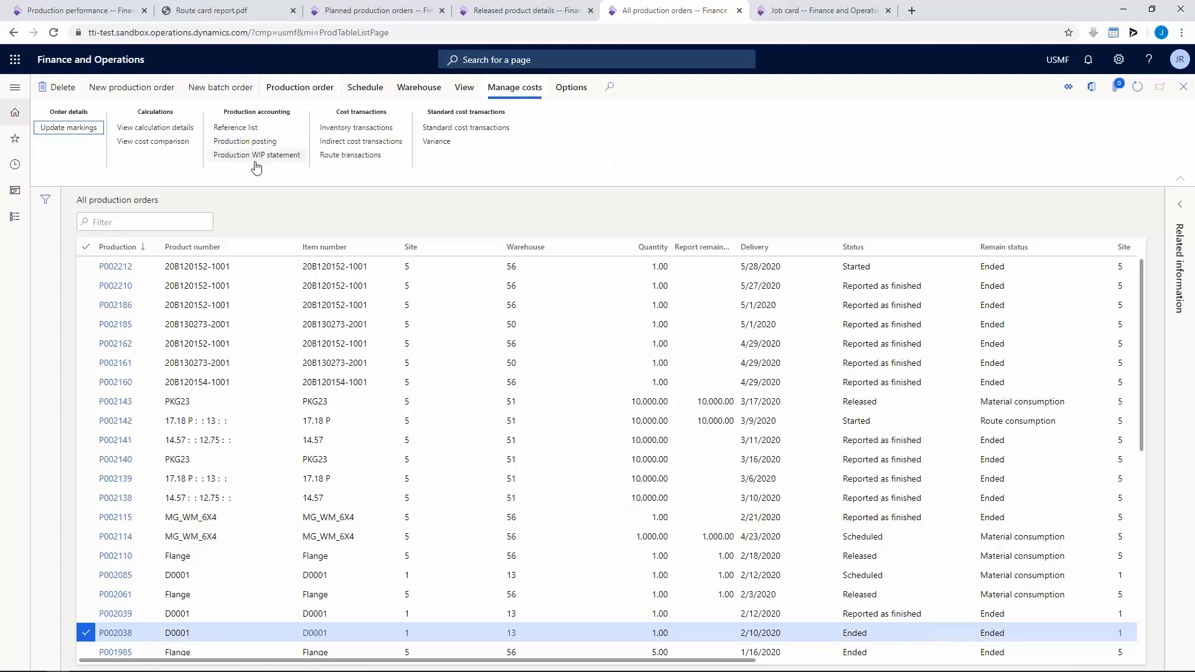
{"action": "left_click", "coordinate": [175, 146]}
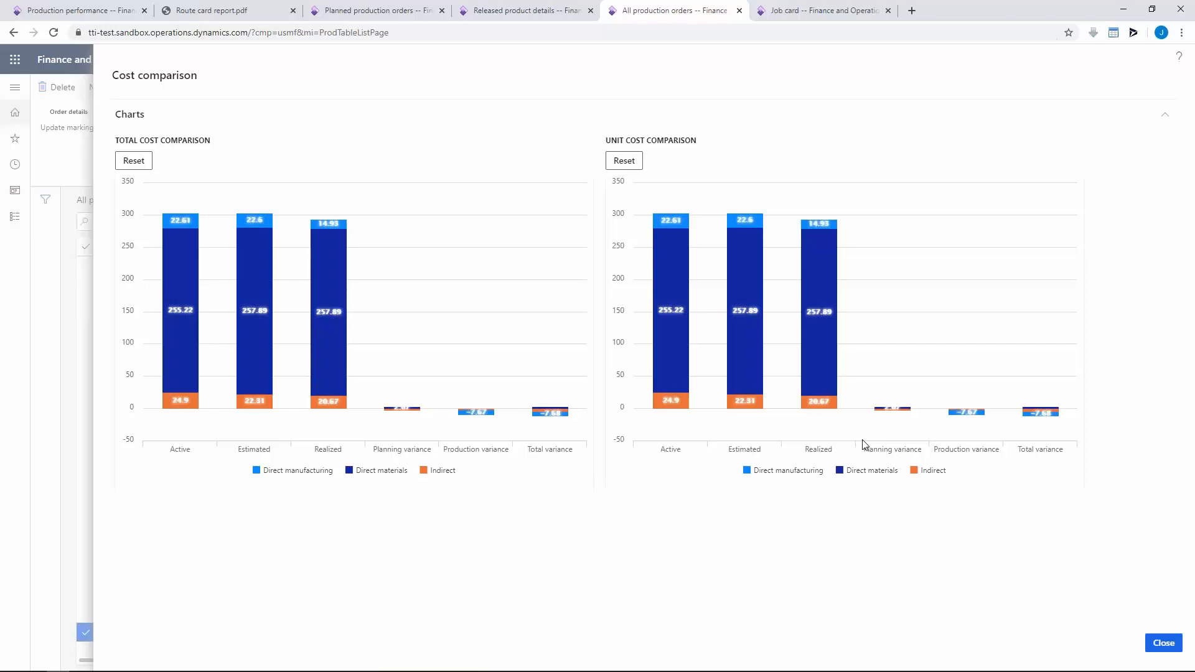
{"action": "left_click", "coordinate": [815, 402]}
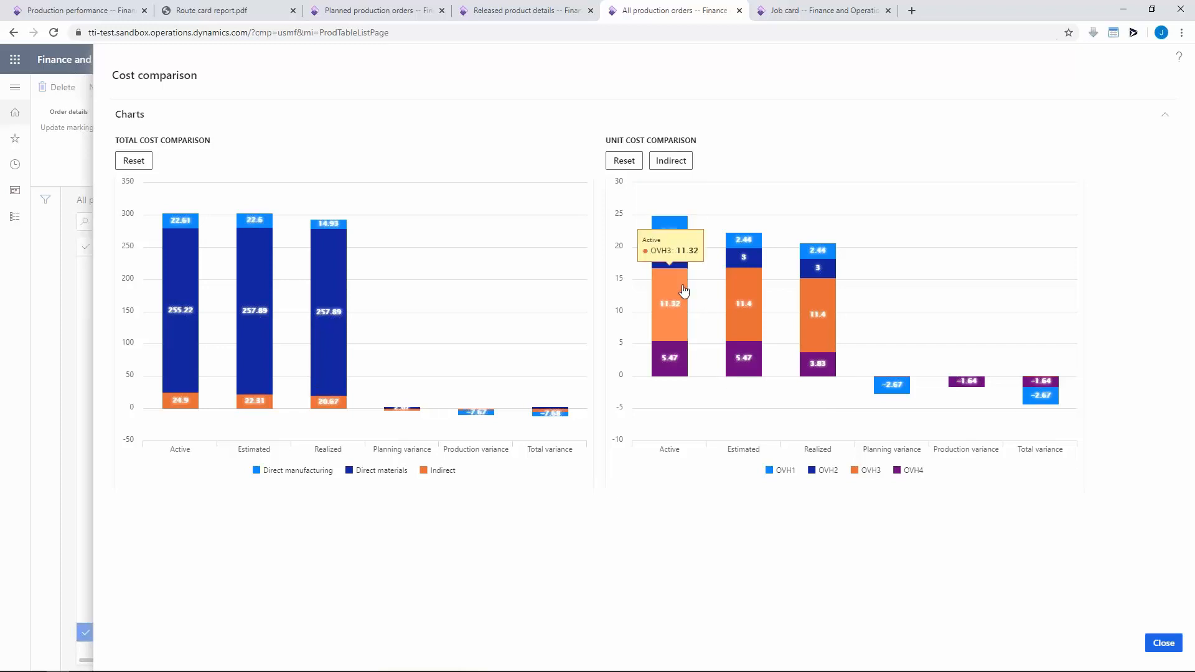
{"action": "mouse_move", "coordinate": [684, 263]}
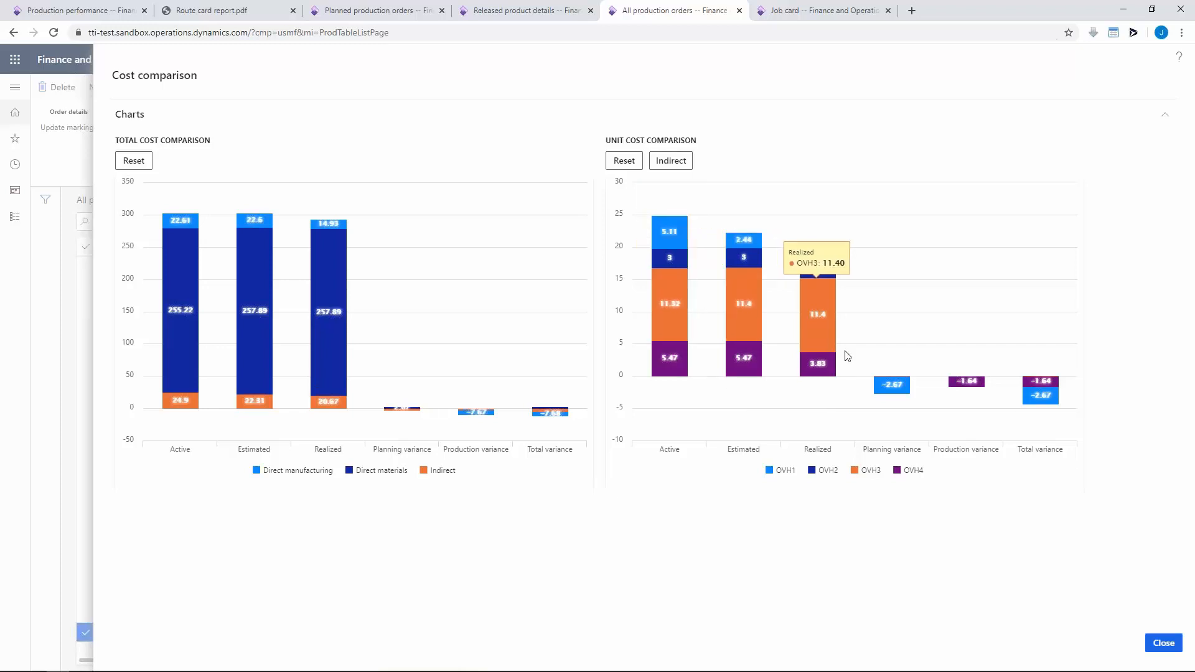